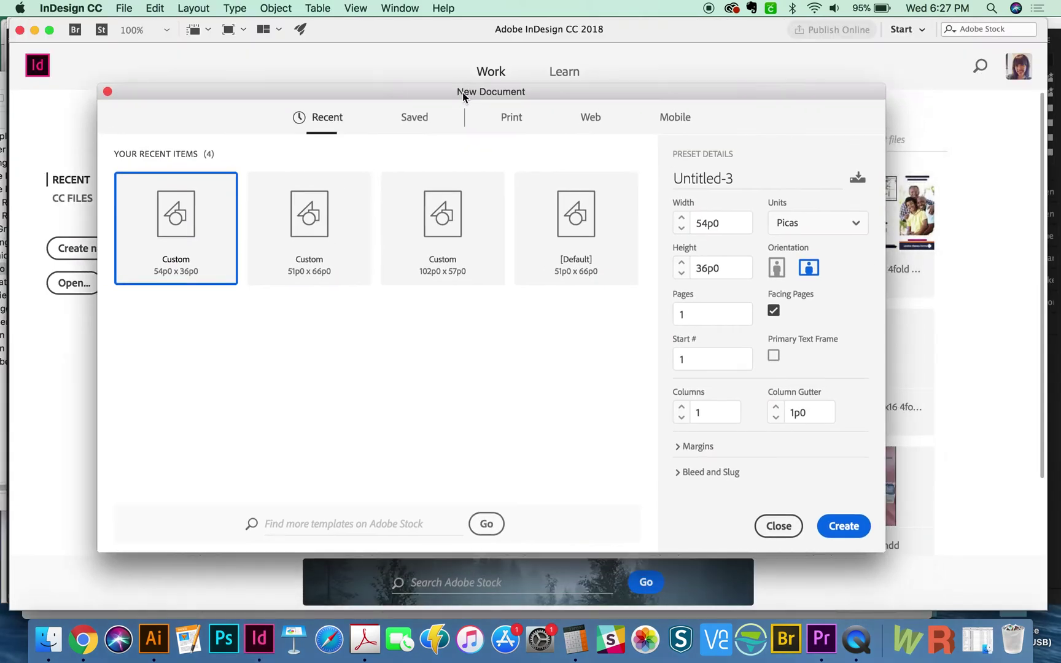
Step: Create a new document in inches, 6 in wide and 4 in high
left_click_drag(463, 92, 423, 59)
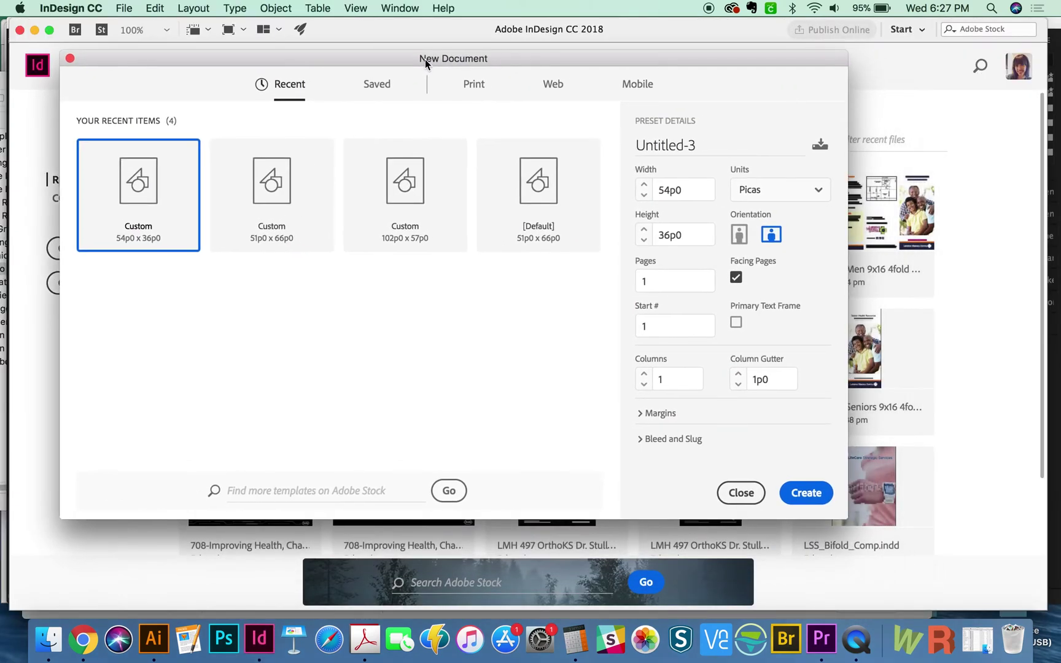
left_click(804, 196)
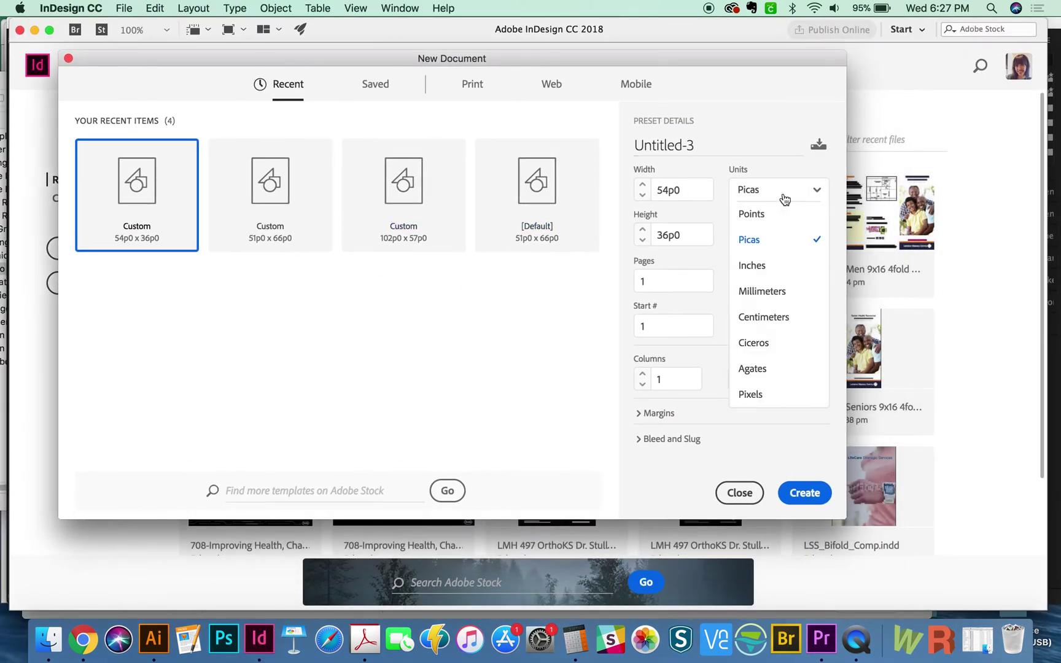
left_click(775, 267)
left_click(668, 193)
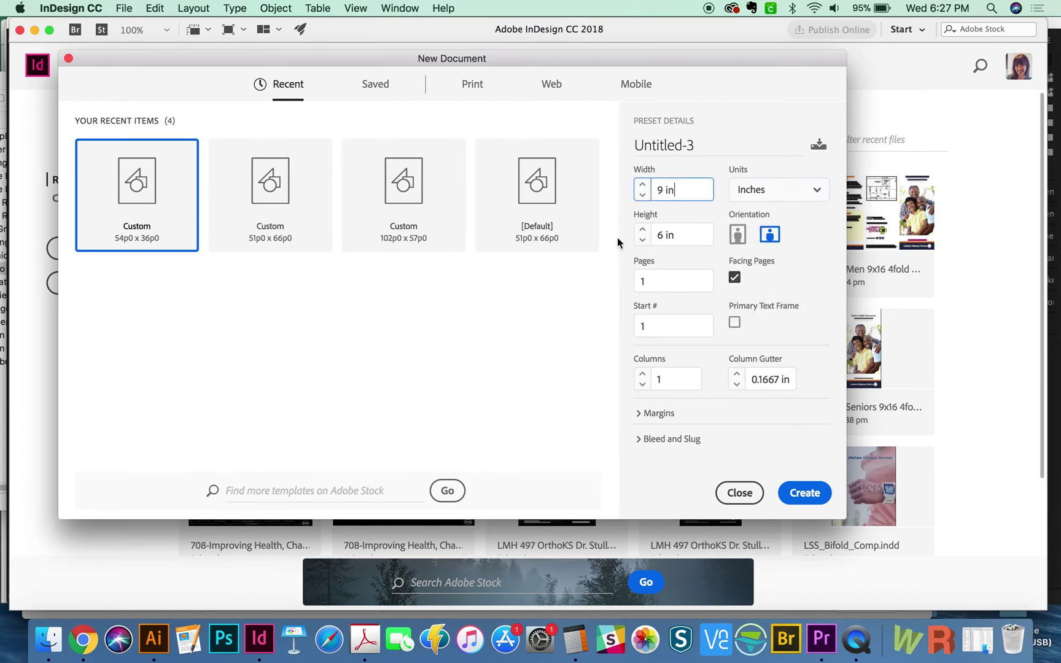
left_click_drag(685, 190, 643, 196)
type("6")
key("Tab")
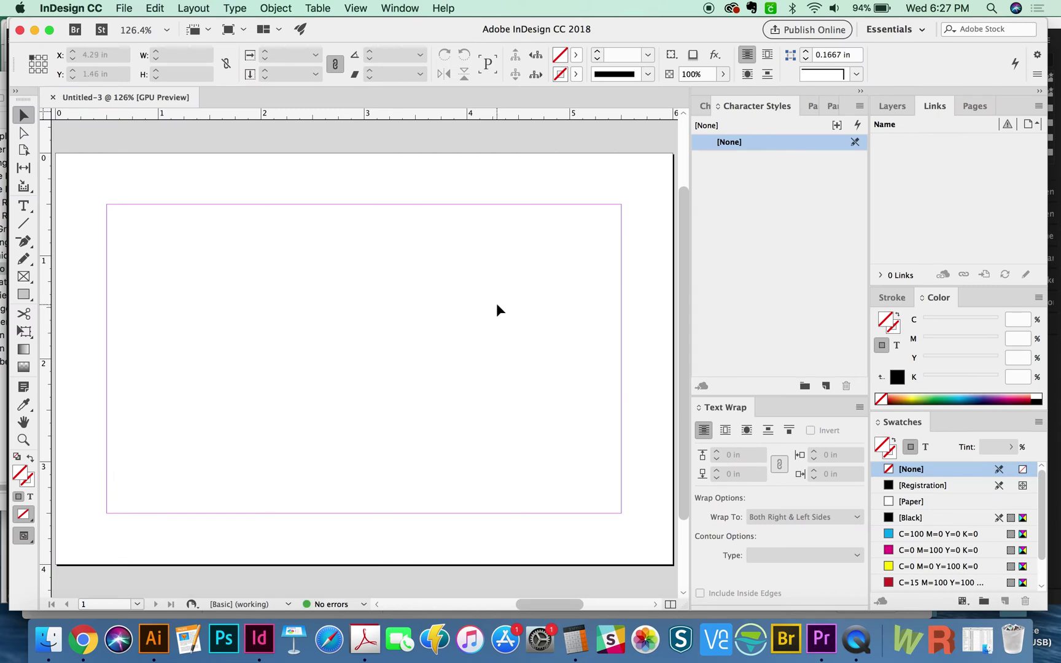
key("super+minus")
left_click_drag(327, 352, 330, 343)
key("super+d")
left_click(774, 454)
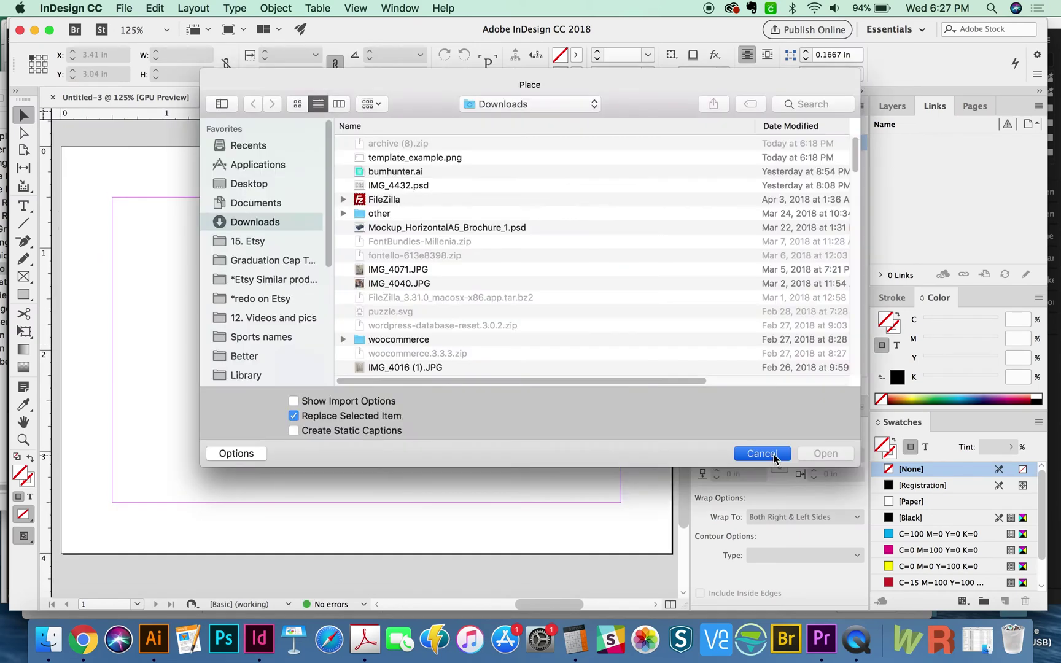
left_click(761, 453)
Step: Place template_example.png from the Downloads folder at the page's upper-left corner, at about 6 × 4 in
key("super+d")
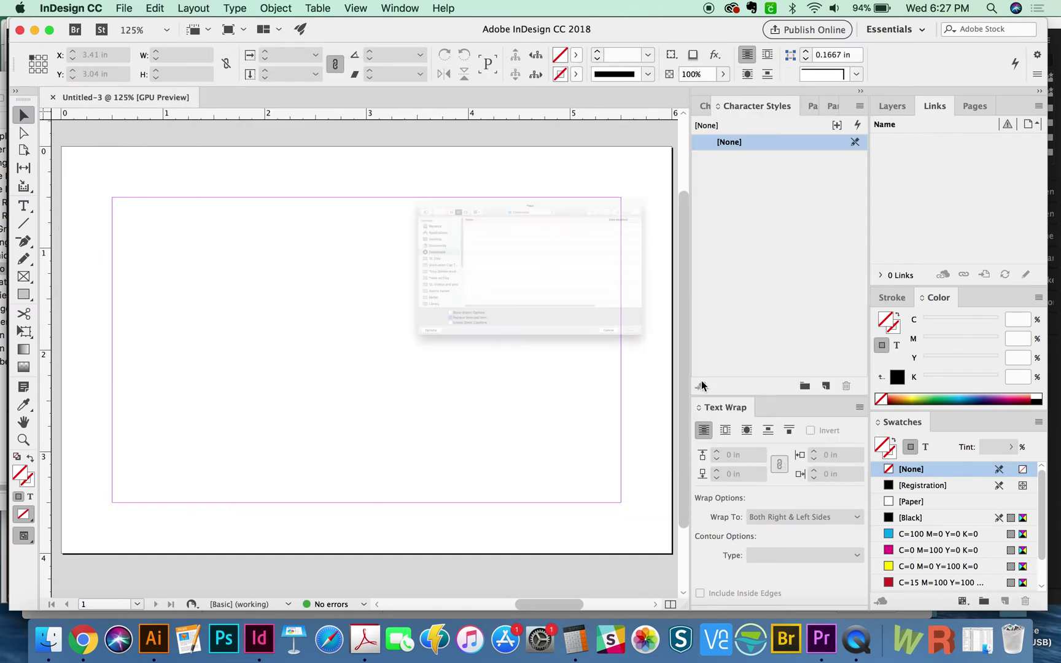
key("super+space")
key("Escape")
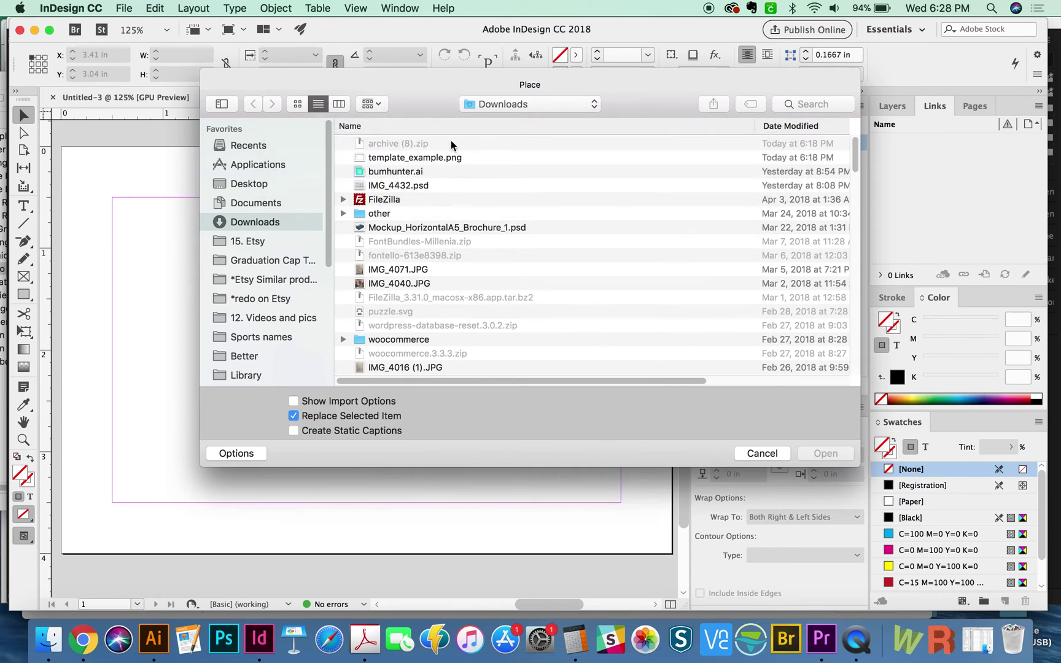
left_click(458, 159)
left_click(810, 453)
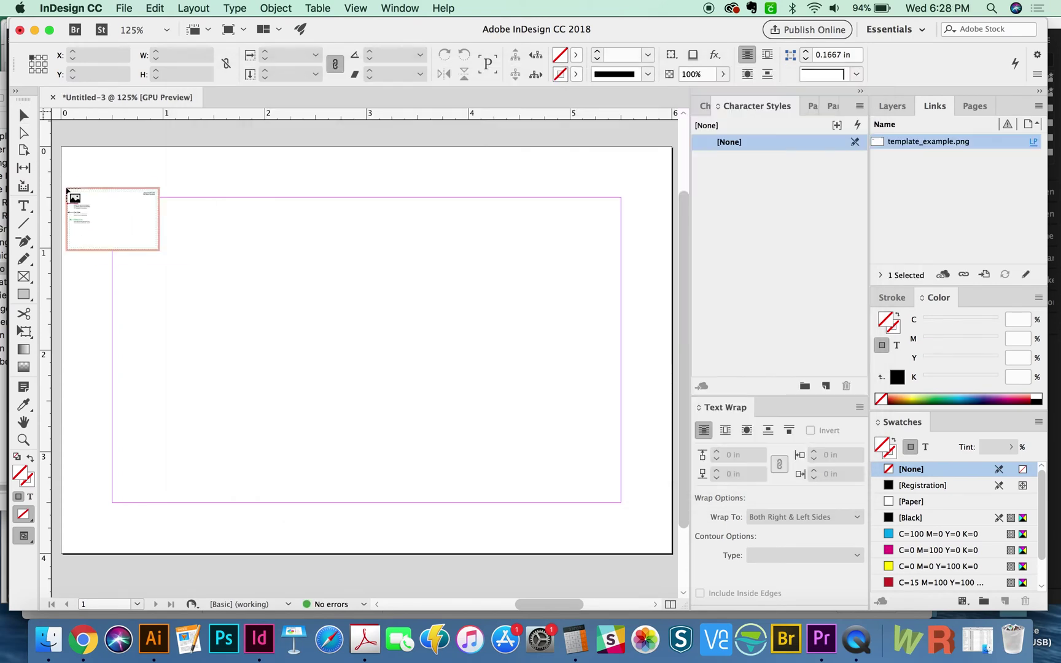
left_click(54, 143)
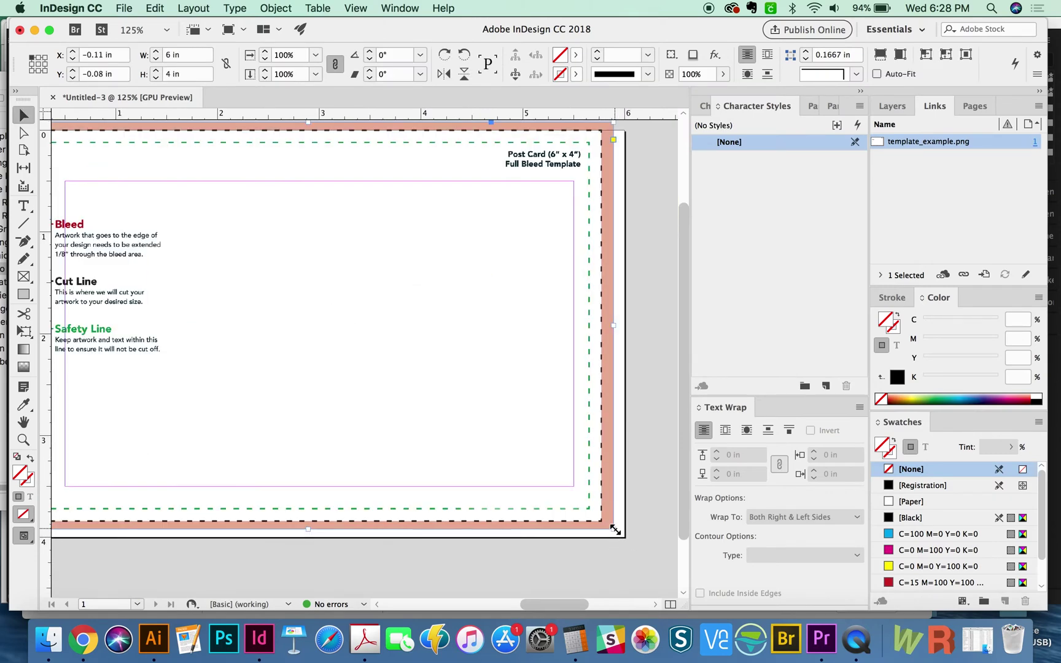
Step: Enlarge the placed template to about 6.24 × 4.16 in so its cut line roughly matches the page edges
left_click_drag(614, 529, 643, 552)
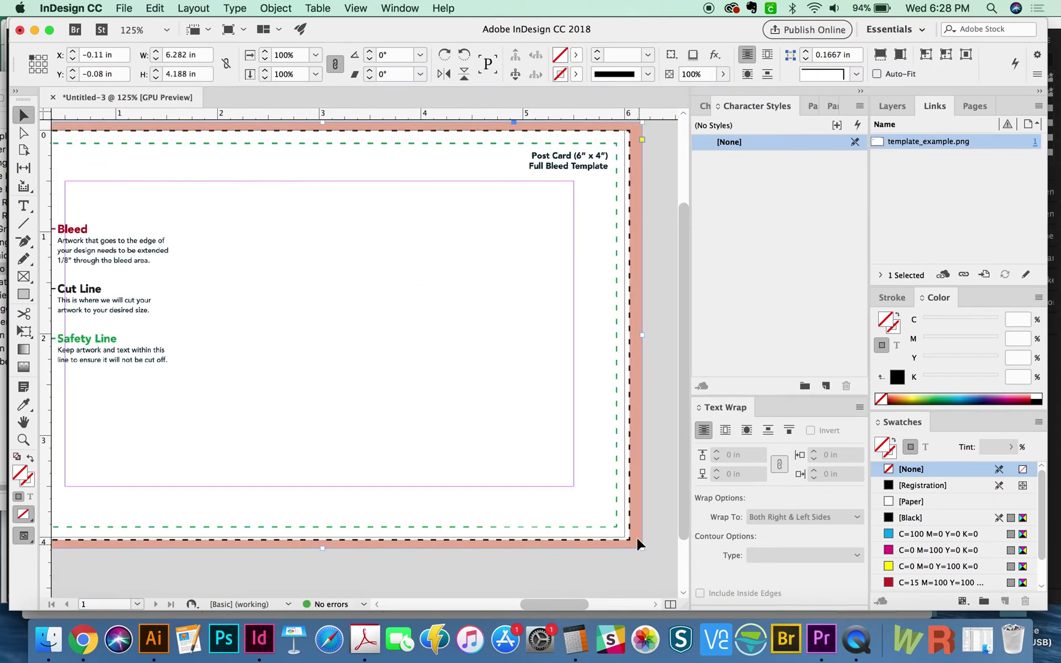
key("space")
left_click_drag(588, 508, 668, 521)
left_click_drag(643, 558, 639, 555)
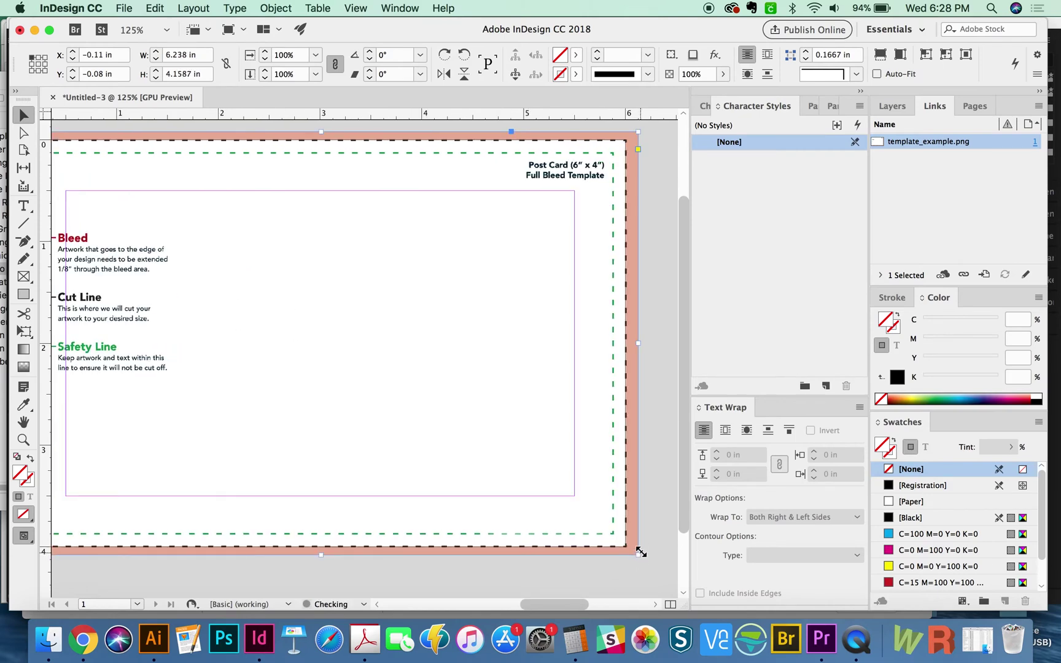
key("super+equal")
key("super+equal")
key("super+equal")
key("super+0")
Step: Examine the template's bleed area, cut line and safety line along the edges and lower corner of the page
key("z")
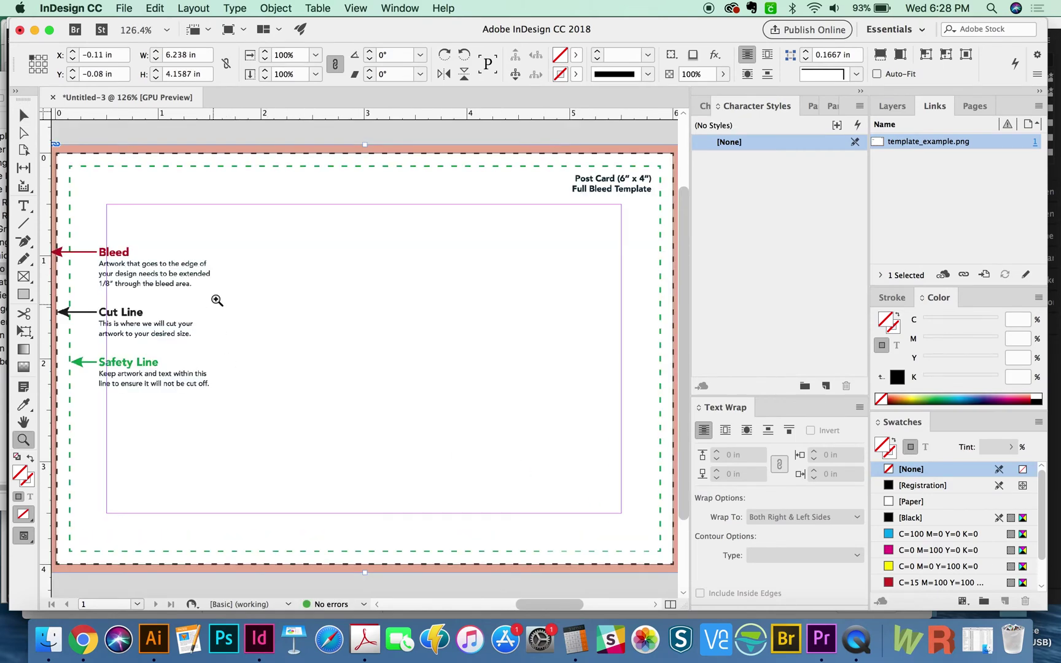
left_click_drag(238, 368, 314, 357)
left_click_drag(189, 366, 291, 420)
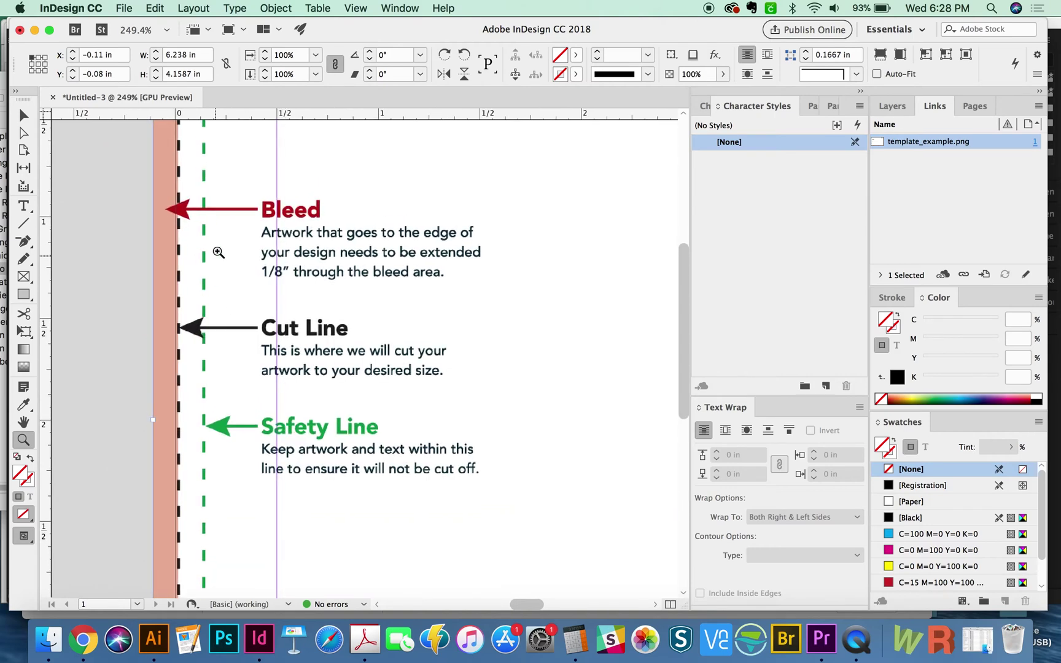
key("v")
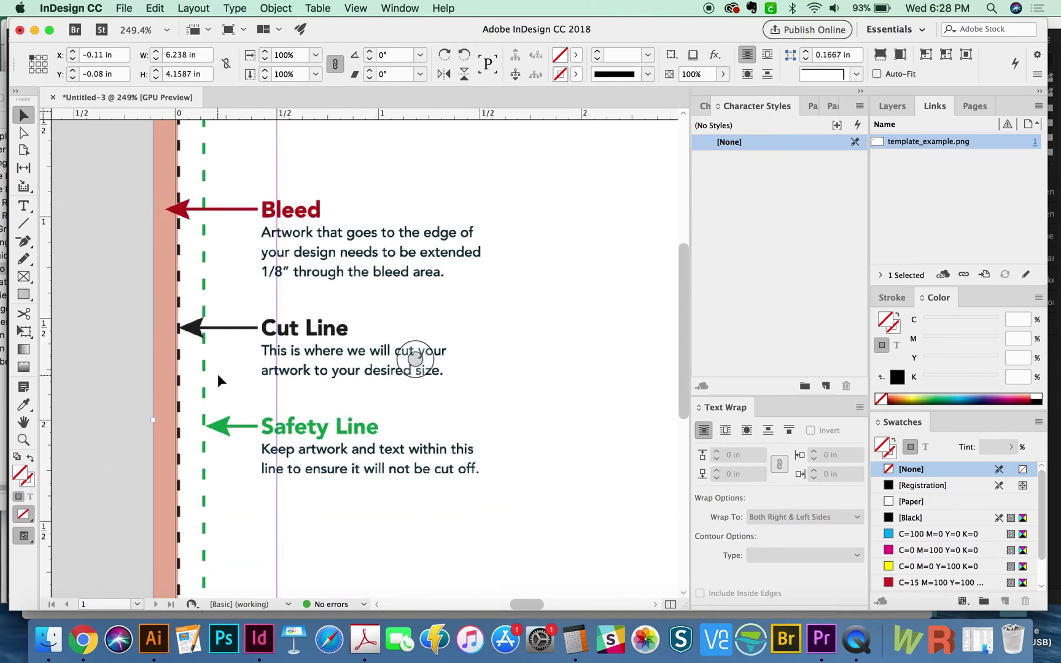
left_click_drag(221, 379, 327, 369)
key("super+z")
scroll(263, 469, "down", 6)
scroll(260, 460, "down", 3)
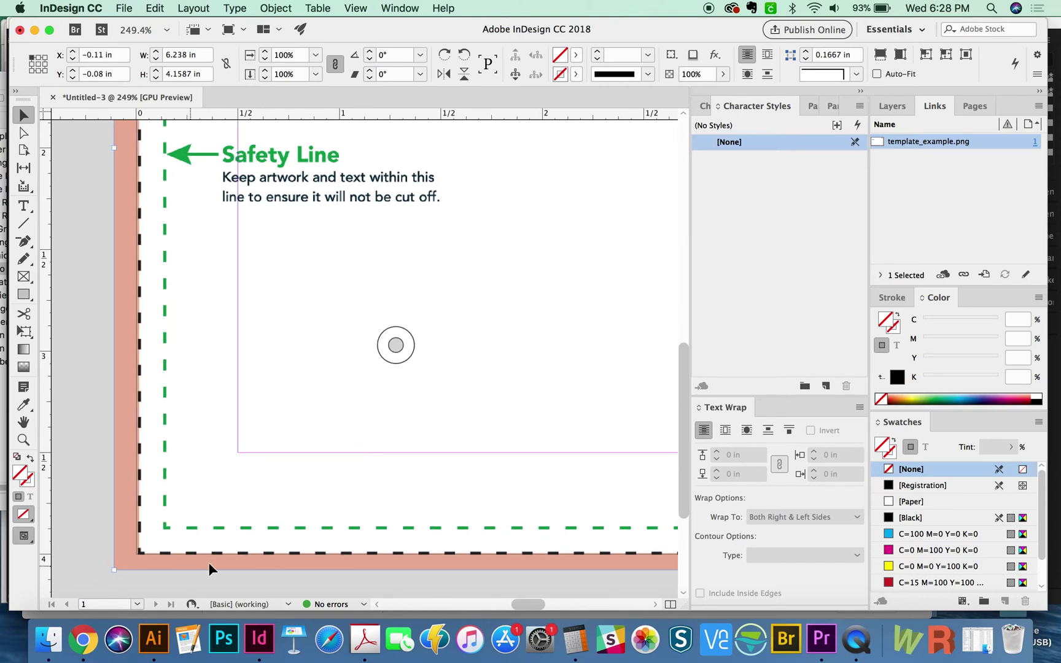
scroll(372, 518, "up", 1)
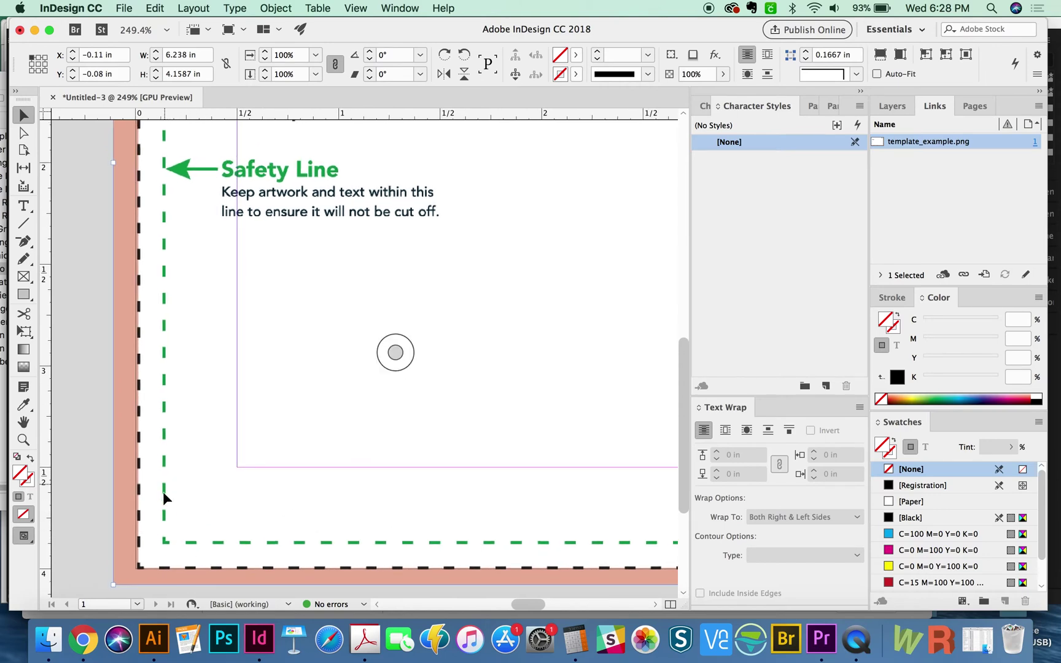
scroll(179, 482, "down", 3)
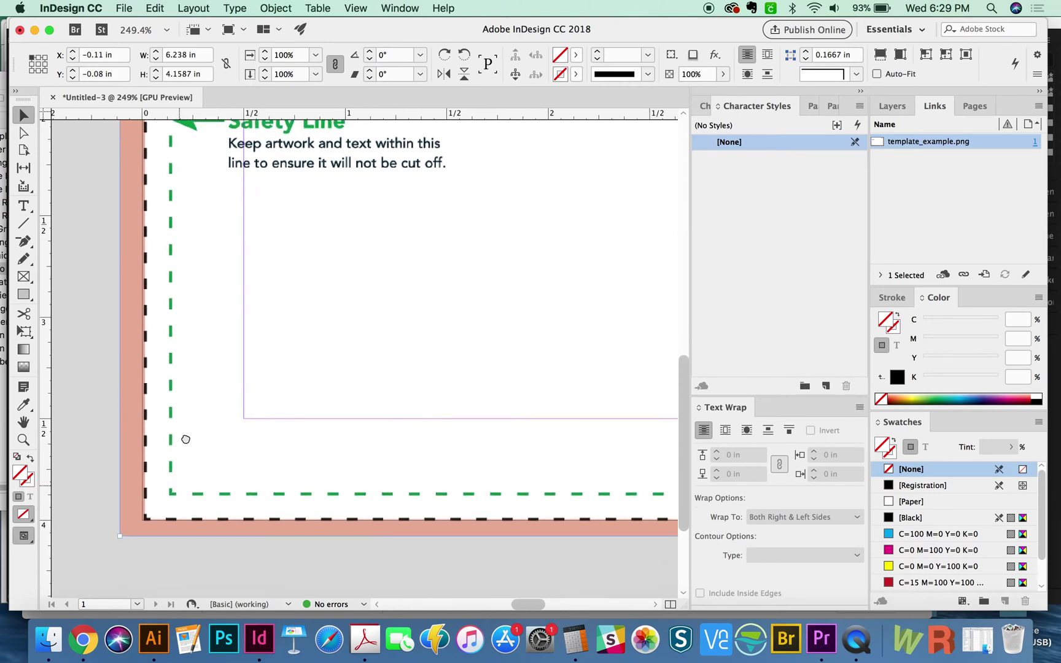
left_click_drag(314, 503, 316, 509)
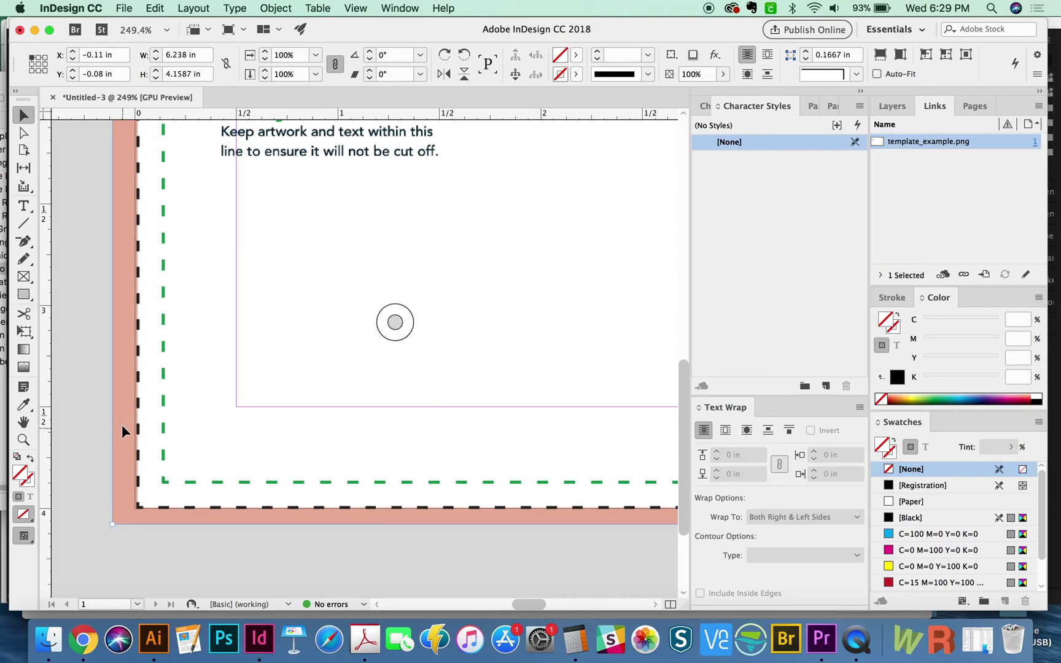
left_click_drag(248, 397, 212, 477)
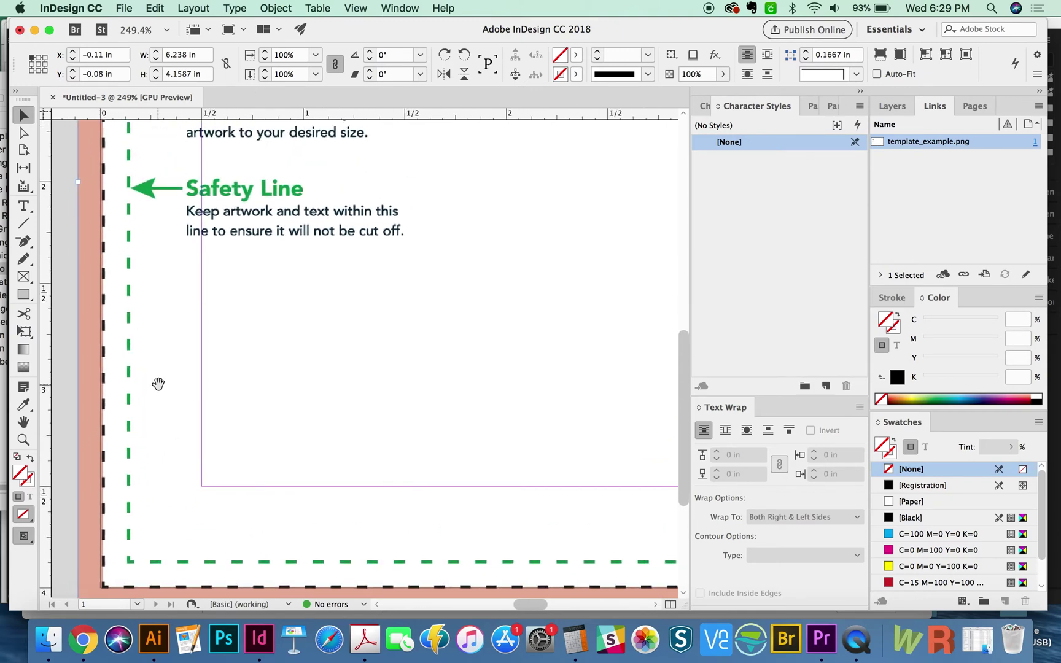
key("super+minus")
key("super+minus")
scroll(365, 359, "left", 2)
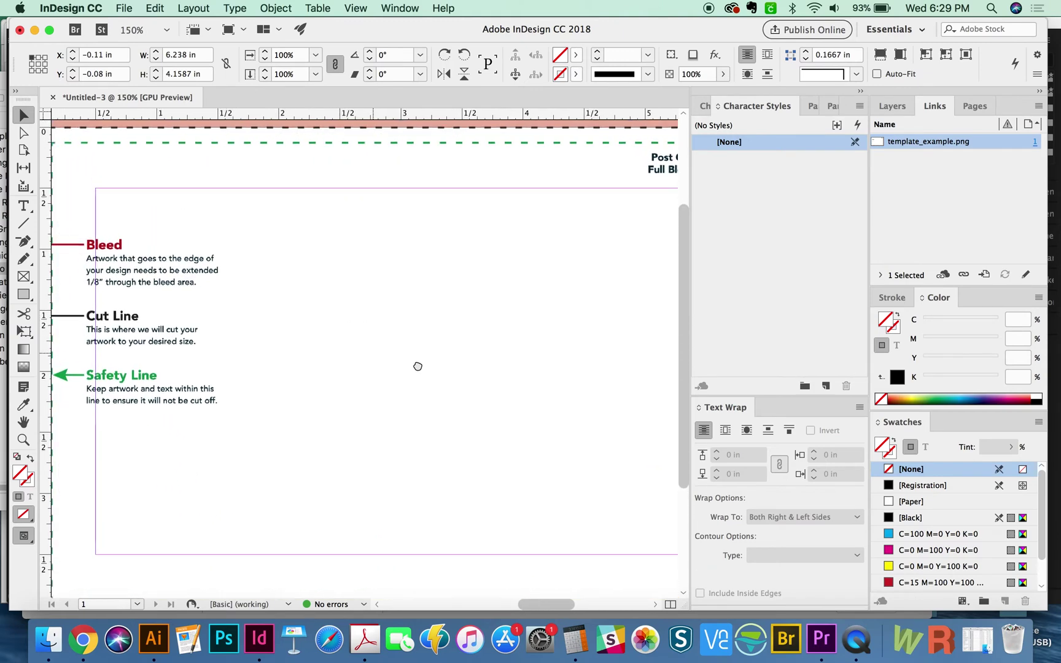
Step: Switch to Finder, open Layout from stocklayouts.indd and delete the semi-transparent template overlay covering its artwork
left_click(49, 640)
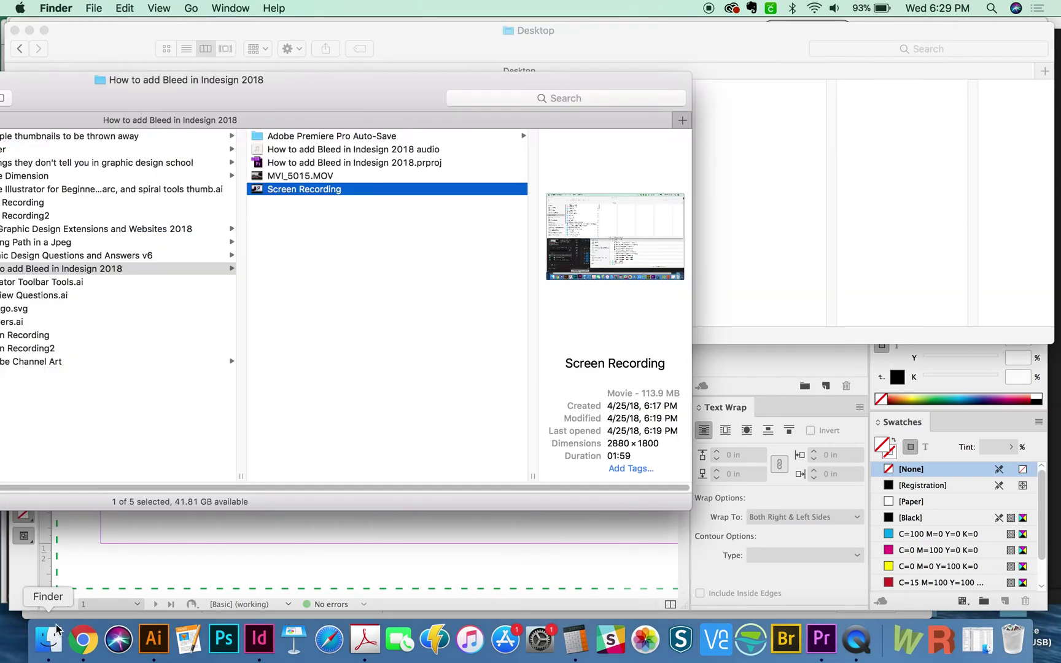
left_click_drag(365, 83, 466, 70)
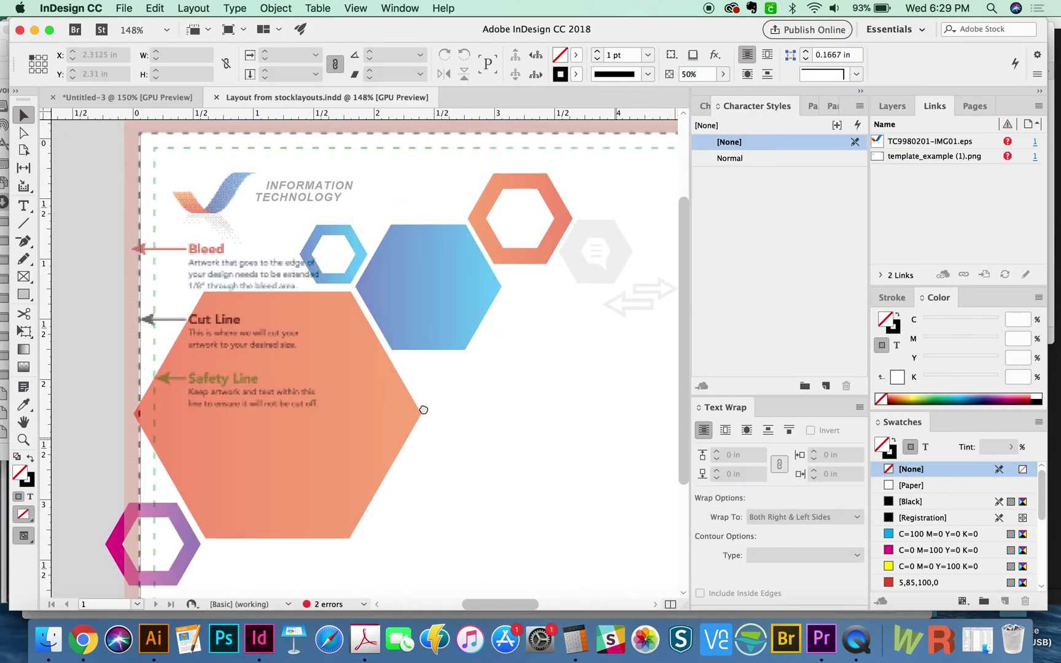
scroll(438, 389, "up", 1)
left_click(462, 396)
key("Delete")
Step: Copy all artwork from Layout from stocklayouts.indd and paste it into the Untitled-3 document
left_click_drag(372, 384, 367, 362)
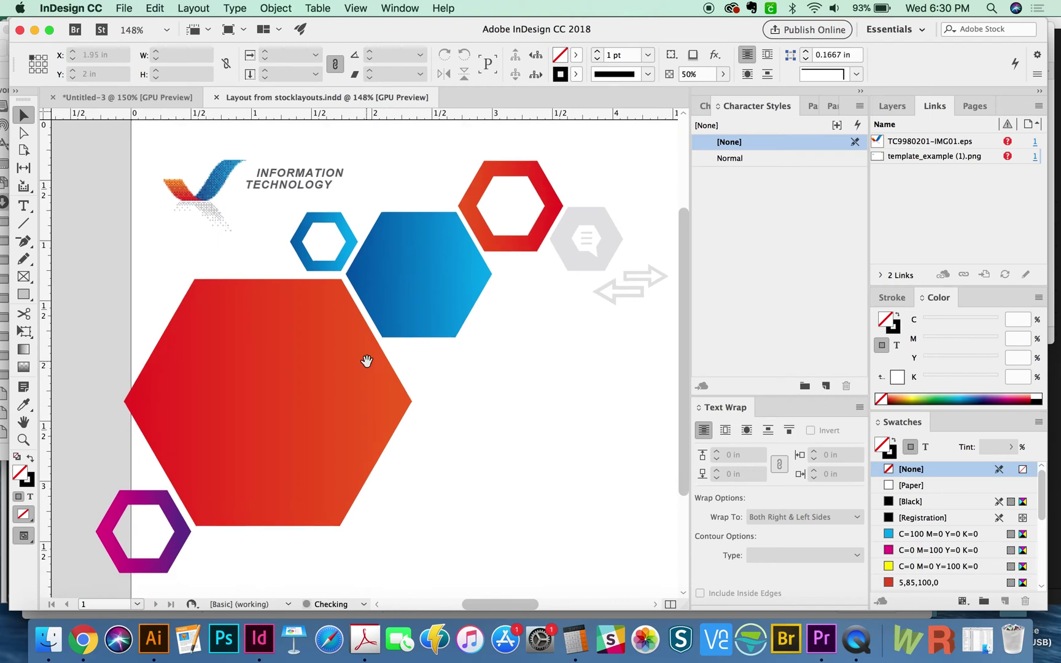
key("super+minus")
key("super+minus")
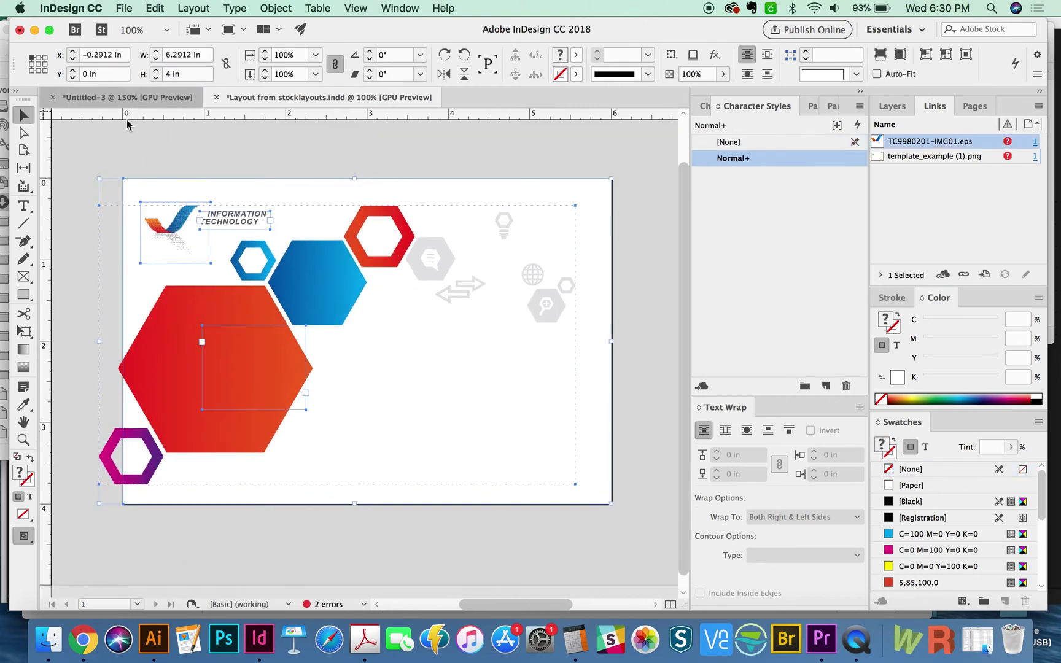
left_click(126, 98)
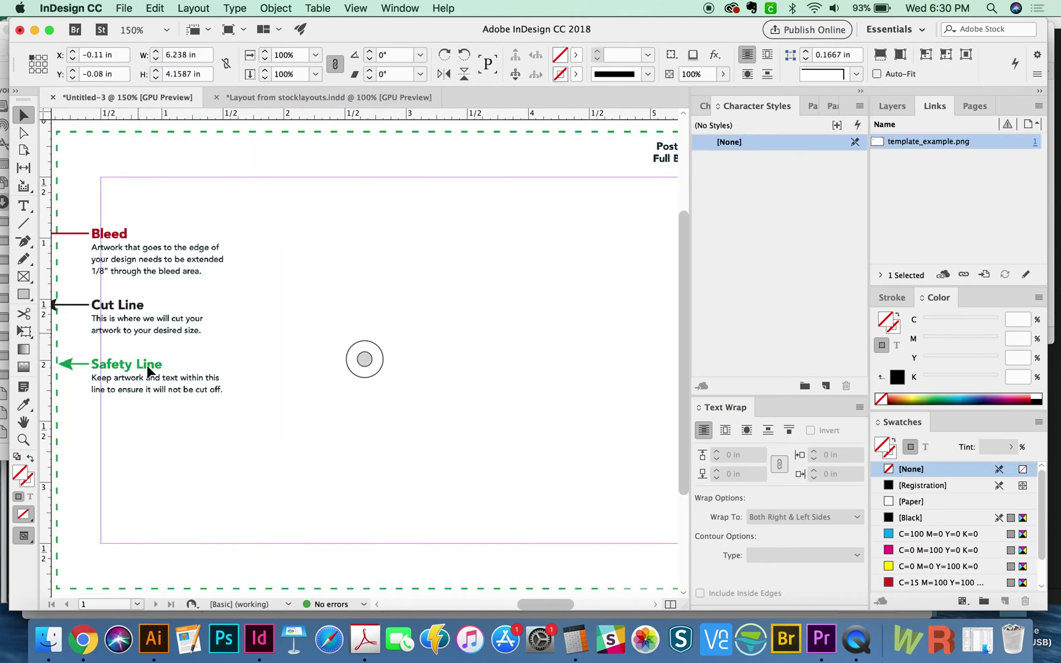
left_click_drag(221, 420, 298, 431)
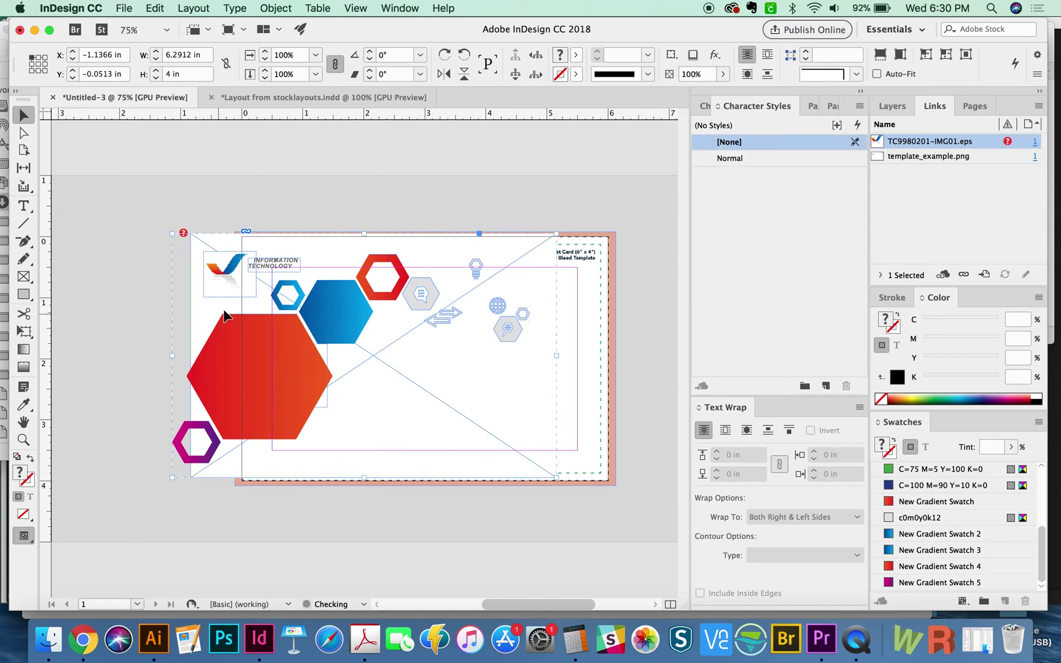
Step: Move the pasted artwork to X -0.2912 in, Y 0 in so its background aligns with the page's upper-left corner
left_click_drag(308, 337, 407, 332)
left_click_drag(500, 163, 147, 529)
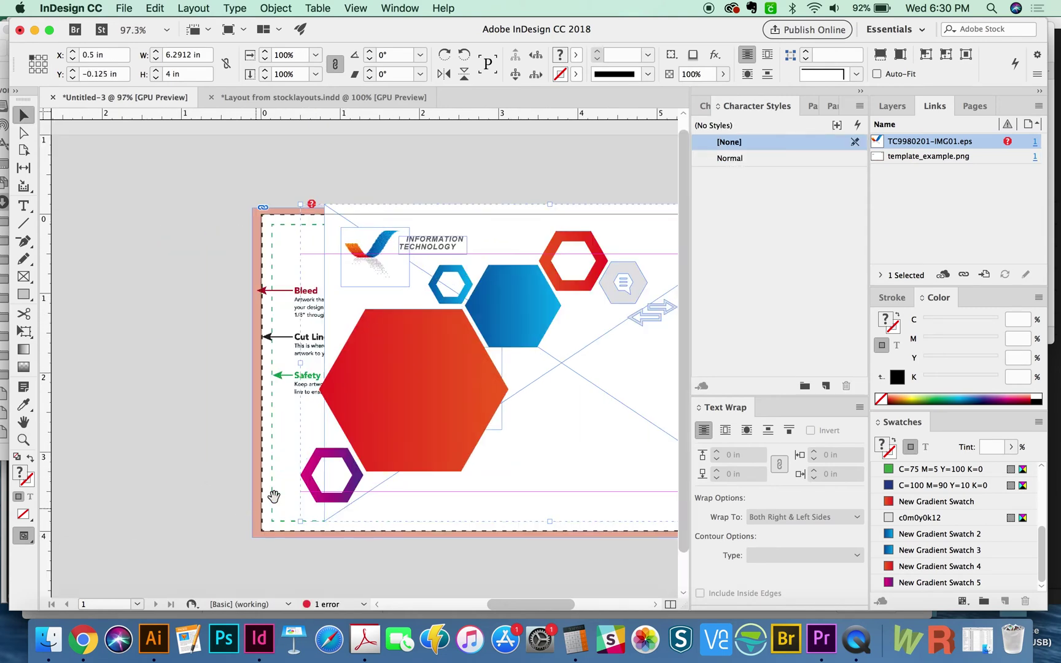
left_click_drag(273, 495, 251, 497)
left_click_drag(441, 309, 378, 319)
left_click_drag(509, 376, 370, 352)
left_click_drag(616, 167, 59, 556)
left_click_drag(420, 400, 411, 409)
left_click_drag(496, 357, 523, 342)
left_click_drag(186, 470, 226, 445)
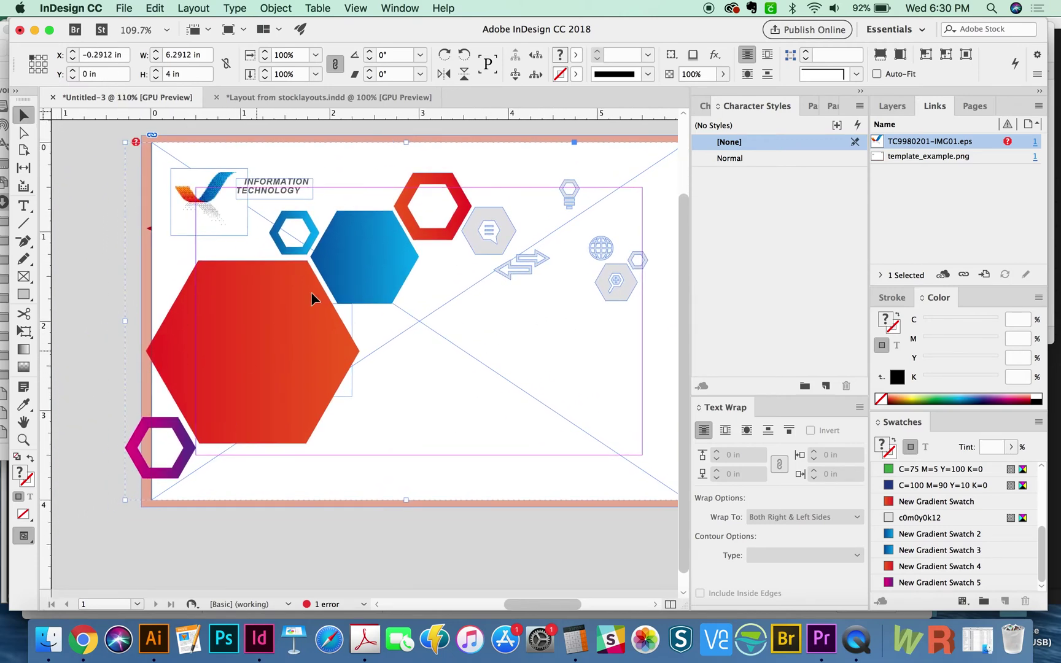
Step: Inspect how the large red hexagon and the purple hexagon ring extend past the page edge into the bleed area
left_click_drag(350, 254, 84, 567)
key("a")
left_click(299, 276)
left_click_drag(354, 348, 321, 393)
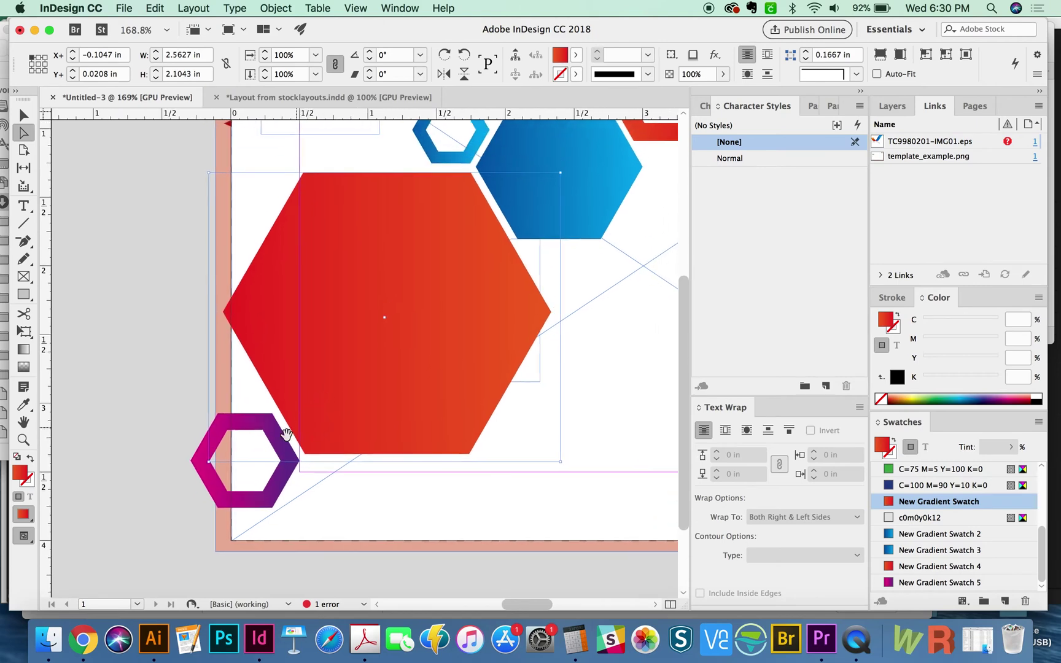
left_click(272, 428)
scroll(261, 519, "up", 5)
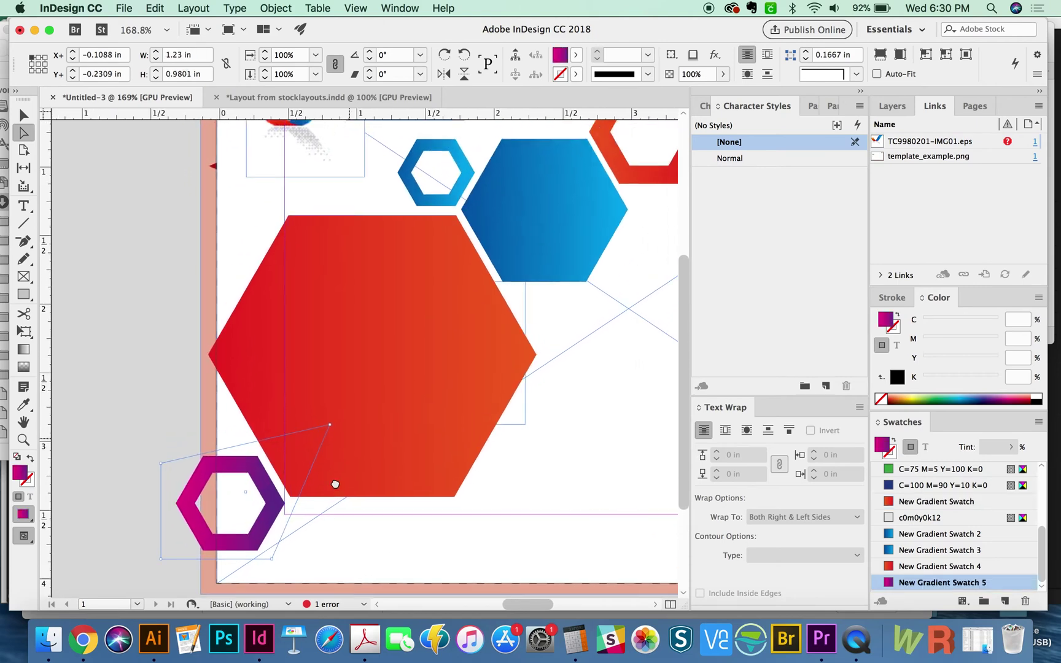
left_click_drag(301, 366, 291, 435)
key("v")
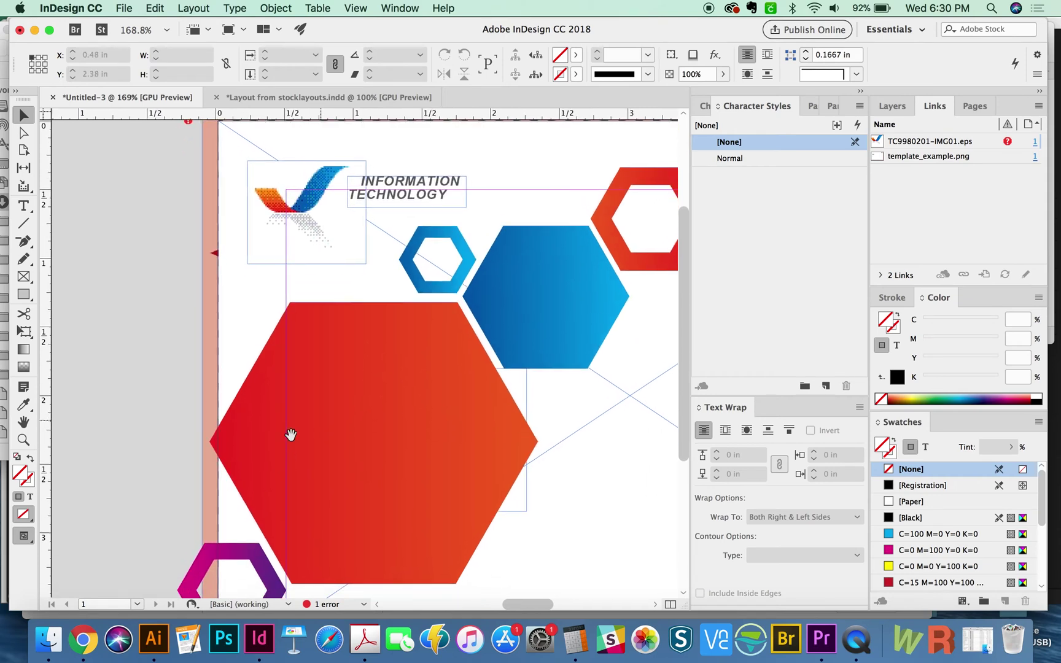
left_click_drag(401, 447, 423, 488)
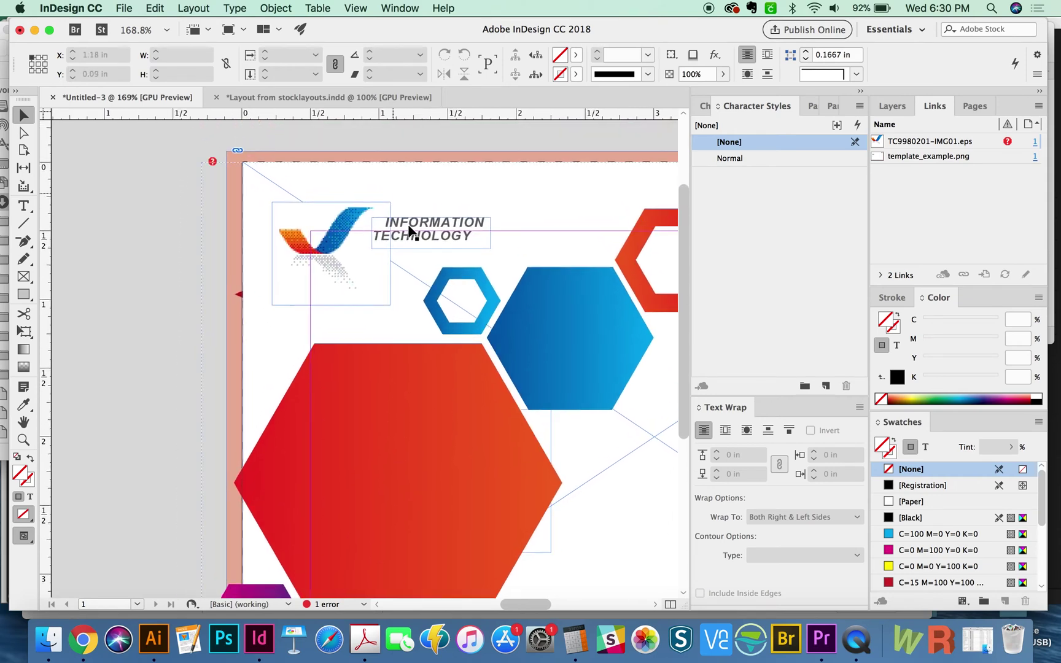
Step: Bring the template image in front of the artwork and create a new layer above Layer 1
left_click(414, 177)
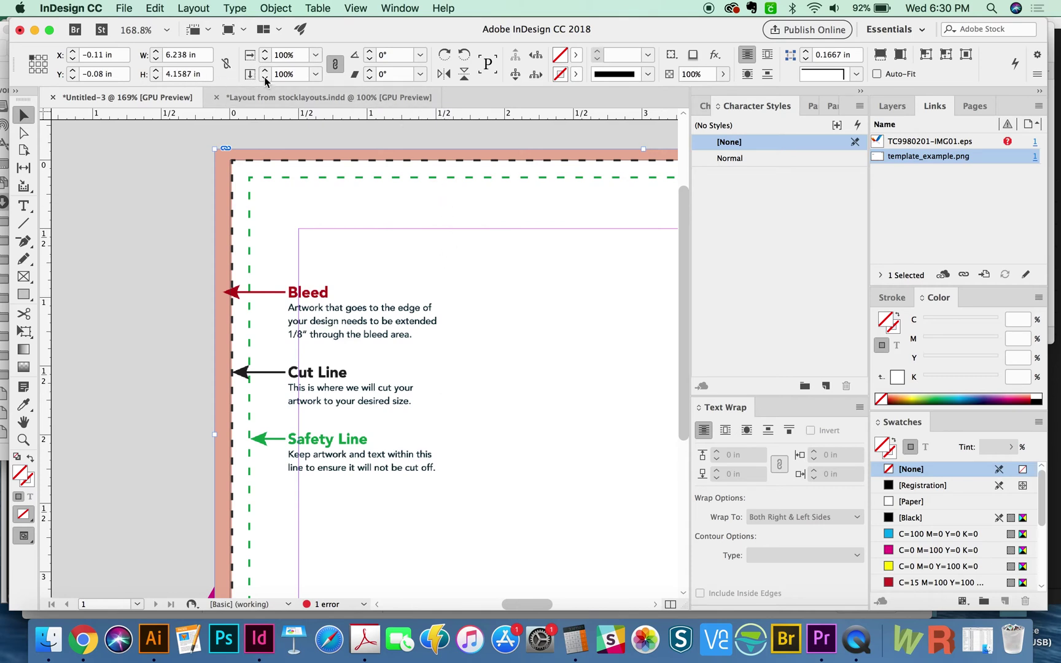
left_click(892, 106)
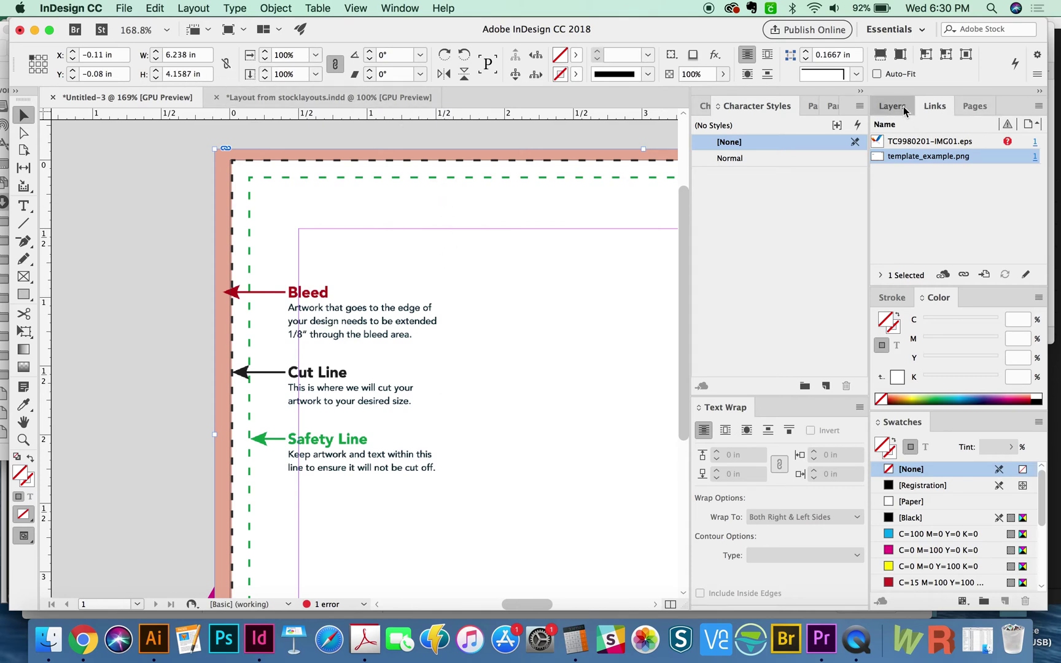
left_click(1005, 271)
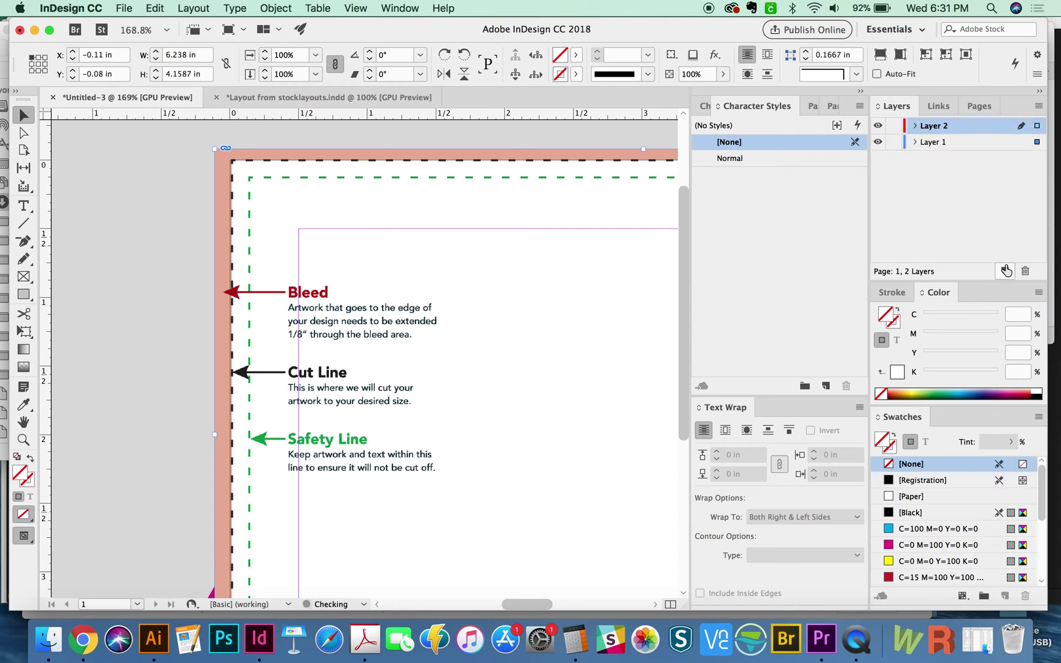
Step: Move the selected template image onto Layer 2 and set its opacity to 30%
left_click_drag(1037, 131, 1038, 126)
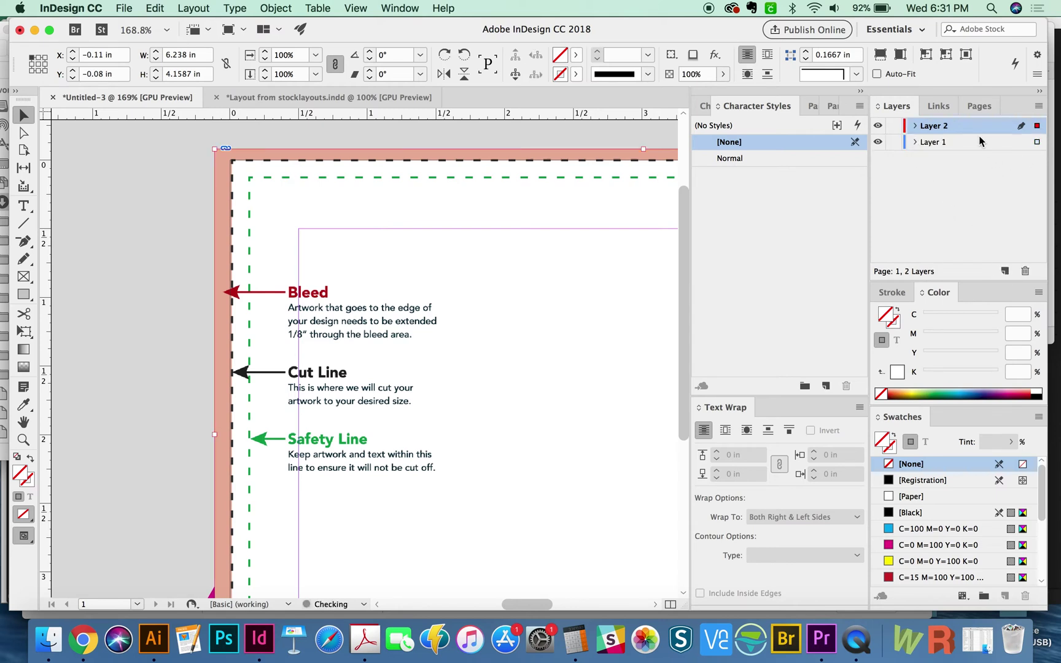
type("30")
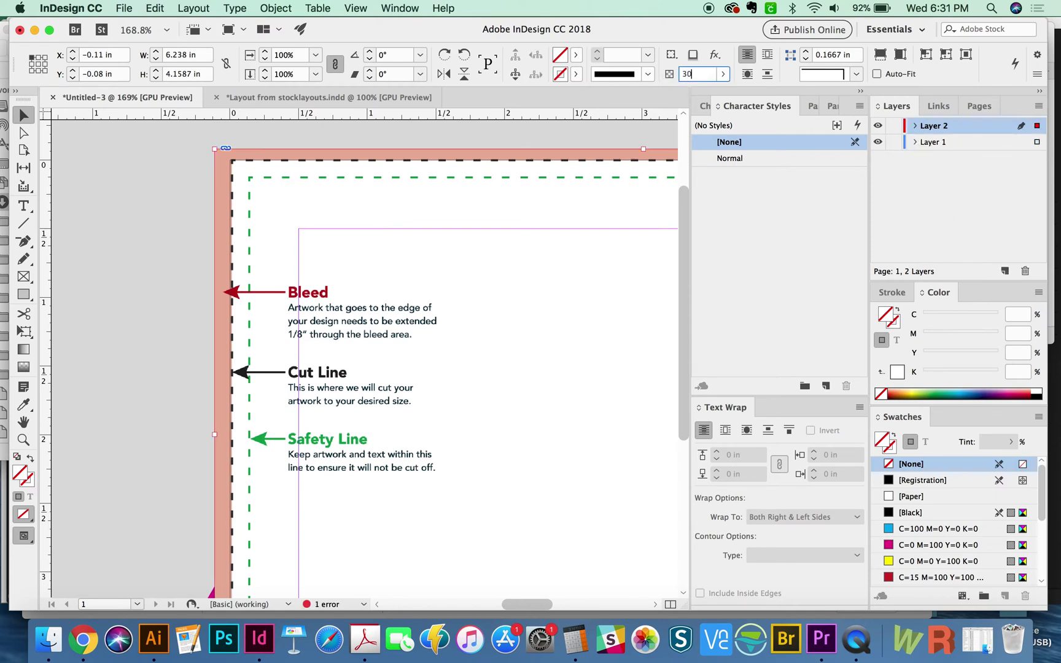
key("Return")
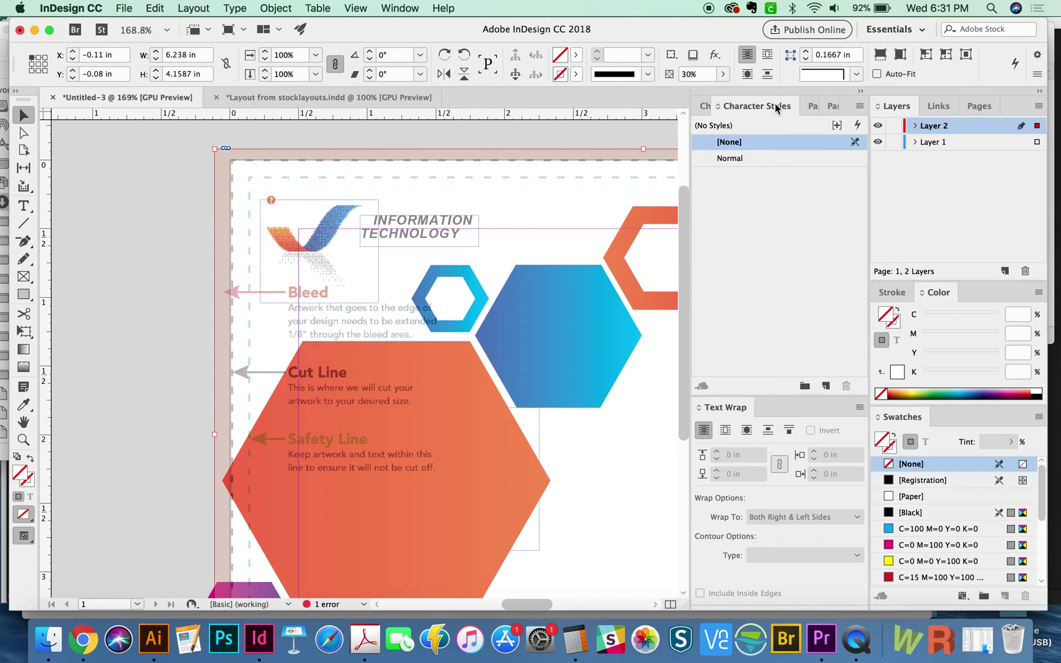
Step: Lock Layer 2 and make Layer 1 the active layer
left_click(894, 125)
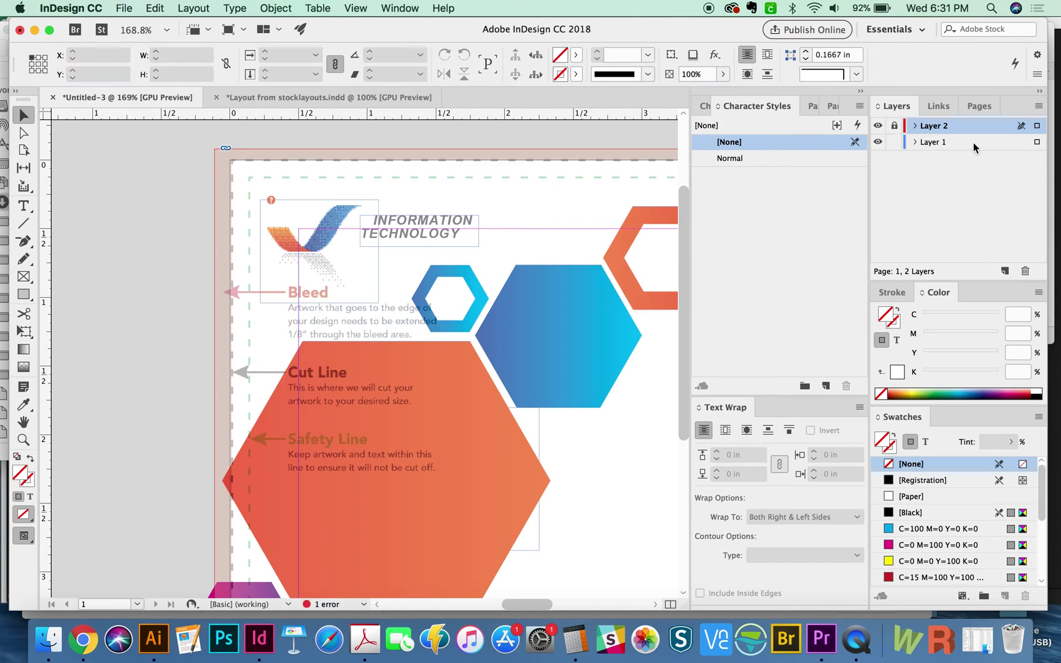
left_click(977, 142)
left_click_drag(405, 316, 401, 277)
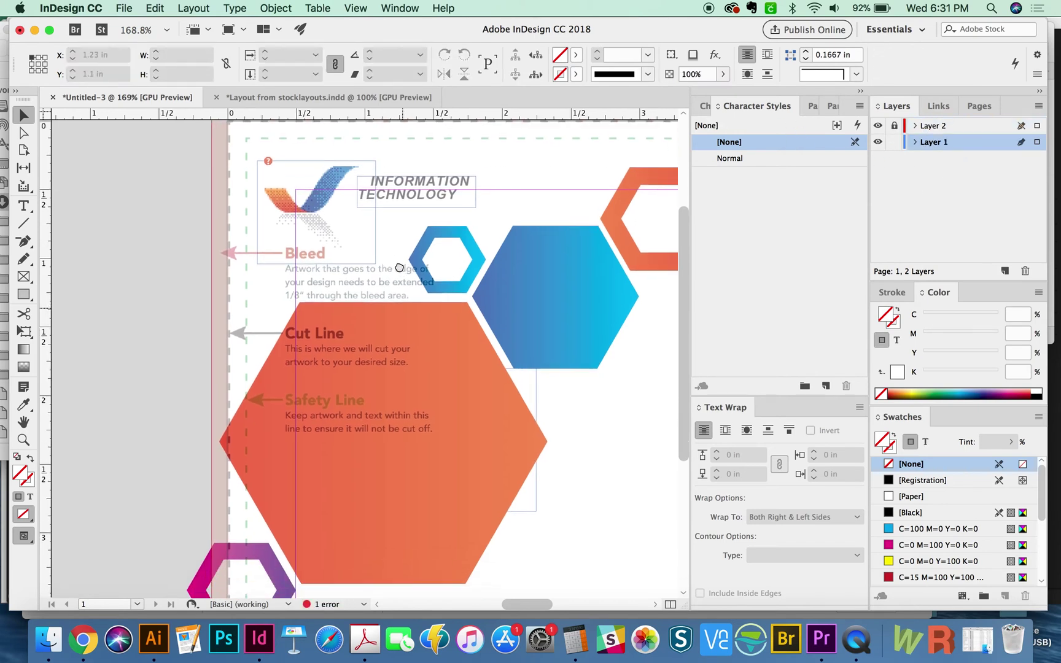
Step: Try moving the INFORMATION TECHNOLOGY text up across the green safety line, and return it to its original position
left_click(408, 194)
left_click_drag(457, 236, 403, 280)
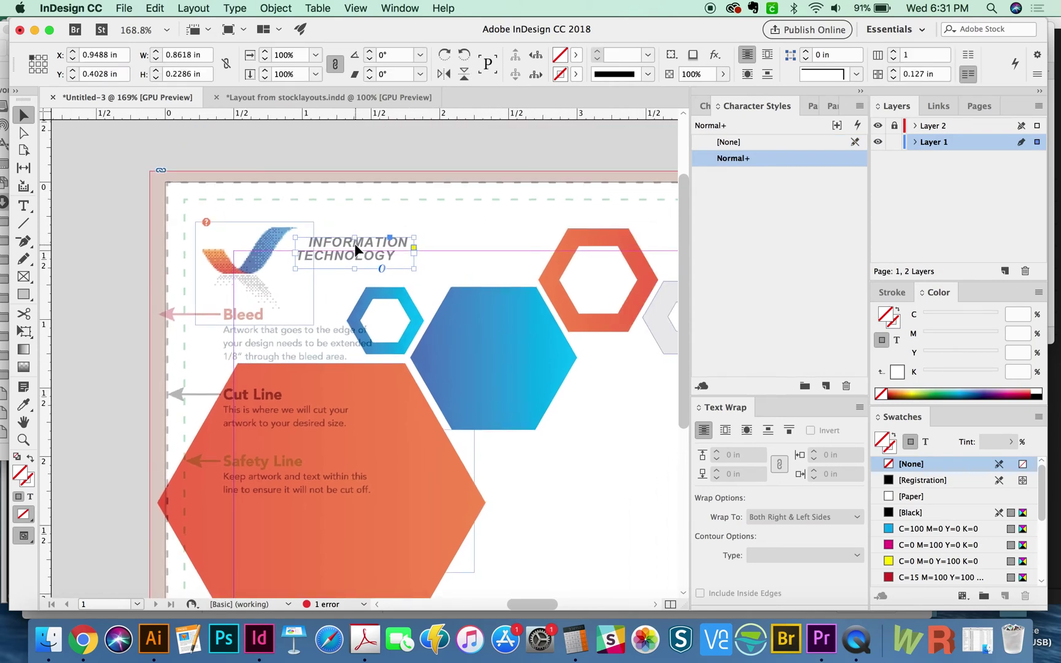
left_click_drag(353, 243, 376, 215)
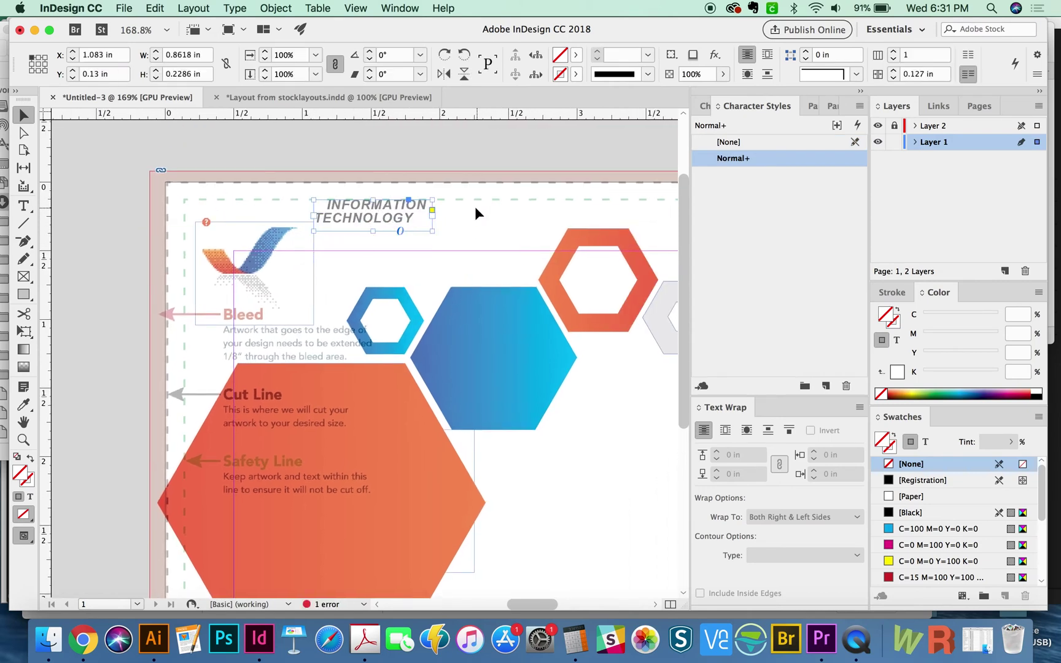
left_click_drag(384, 205, 385, 197)
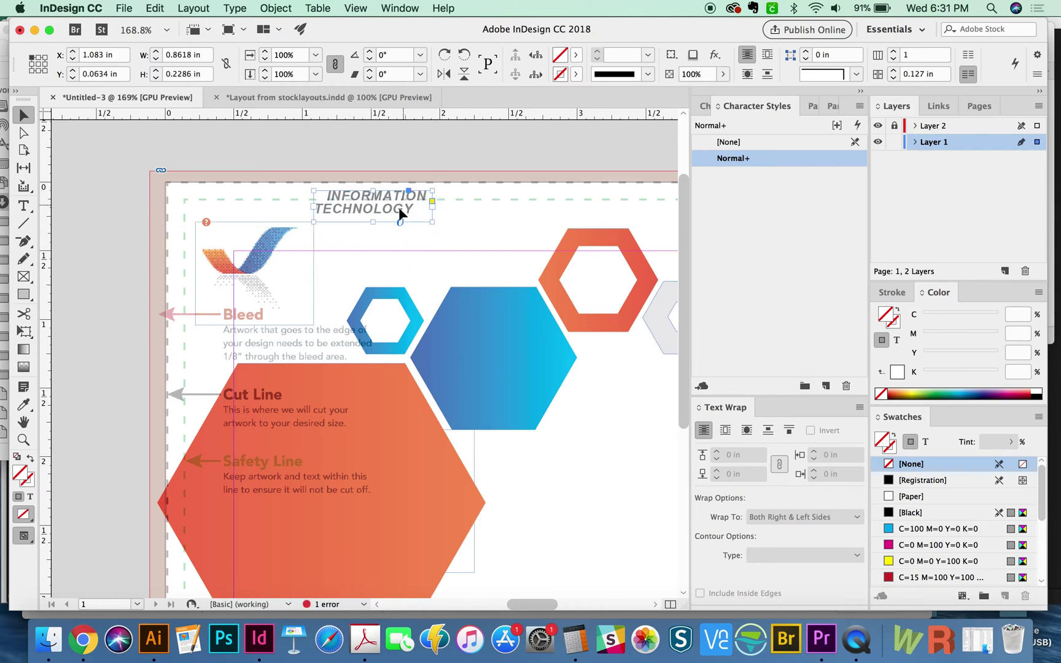
left_click_drag(398, 208, 380, 262)
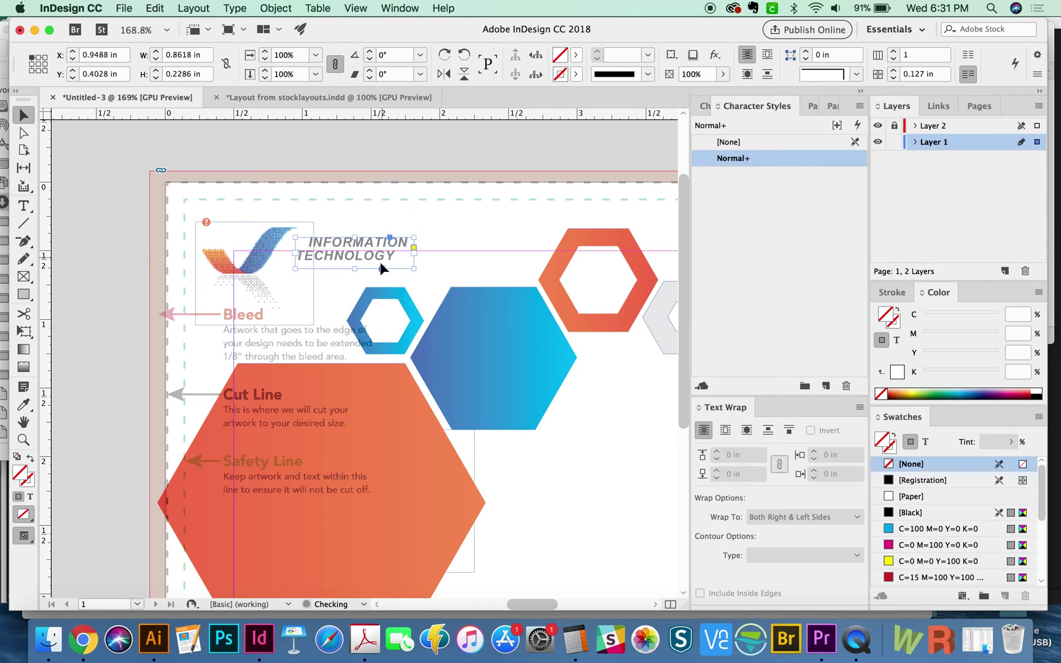
left_click(373, 278)
Step: Examine how the purple hexagon ring crosses the cut line and bleed at the page's lower-left corner
scroll(325, 442, "down", 5)
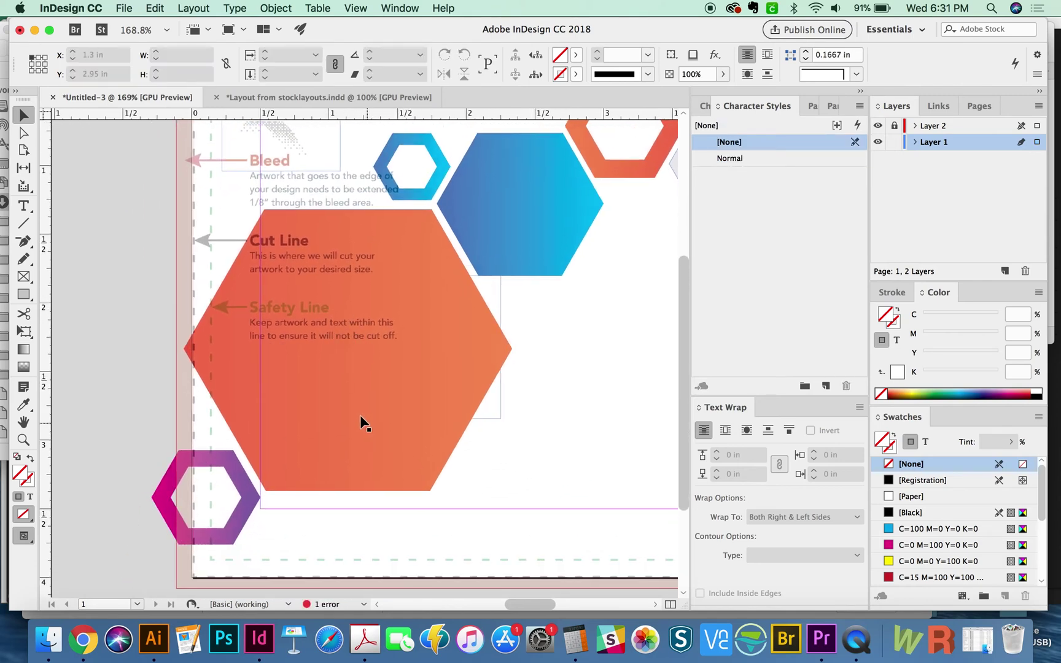
left_click(370, 471)
left_click_drag(391, 274, 434, 237)
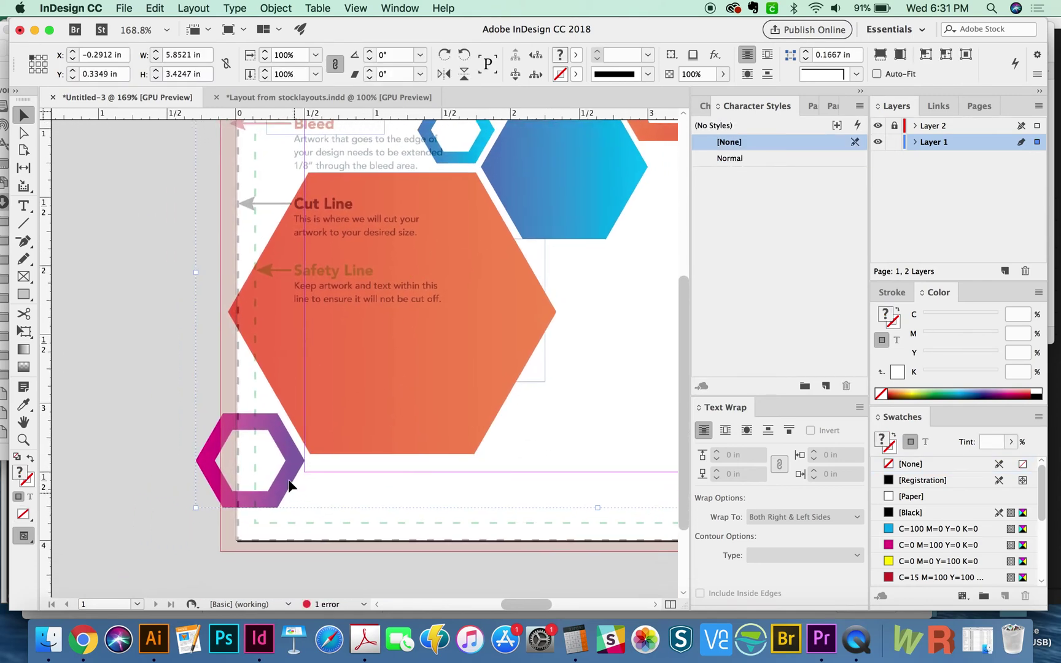
double_click(216, 444)
mouse_move(216, 445)
left_mouse_down()
mouse_move(198, 445)
mouse_move(216, 446)
left_mouse_up()
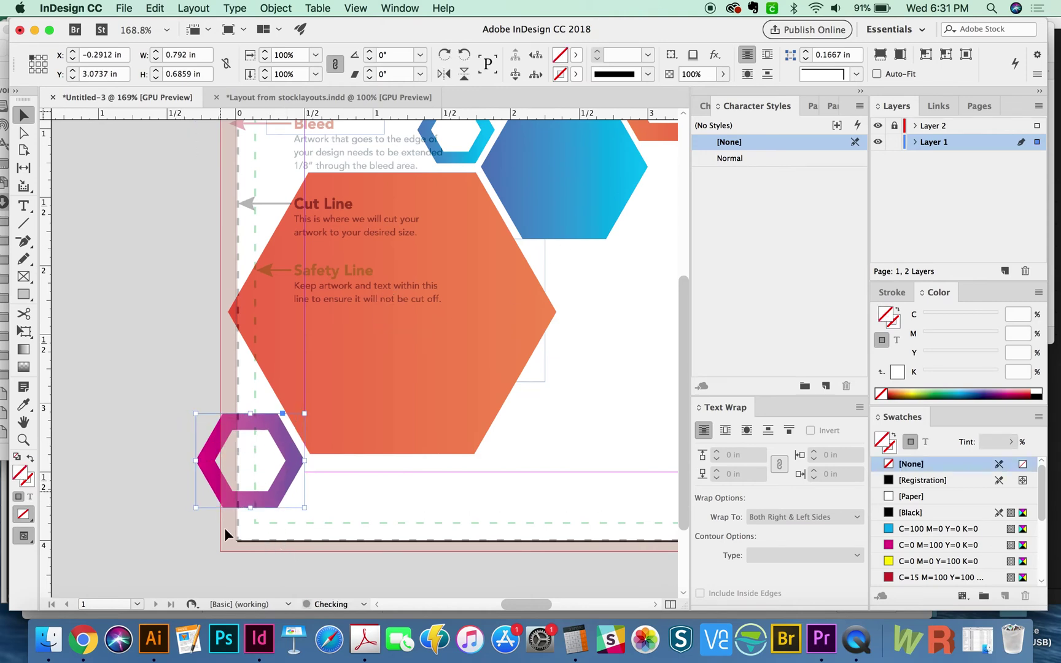
Step: Try drawing a rectangle about 1.04 × 0.74 in from the bottom bleed area up onto the page, and undo it
scroll(227, 493, "right", 1)
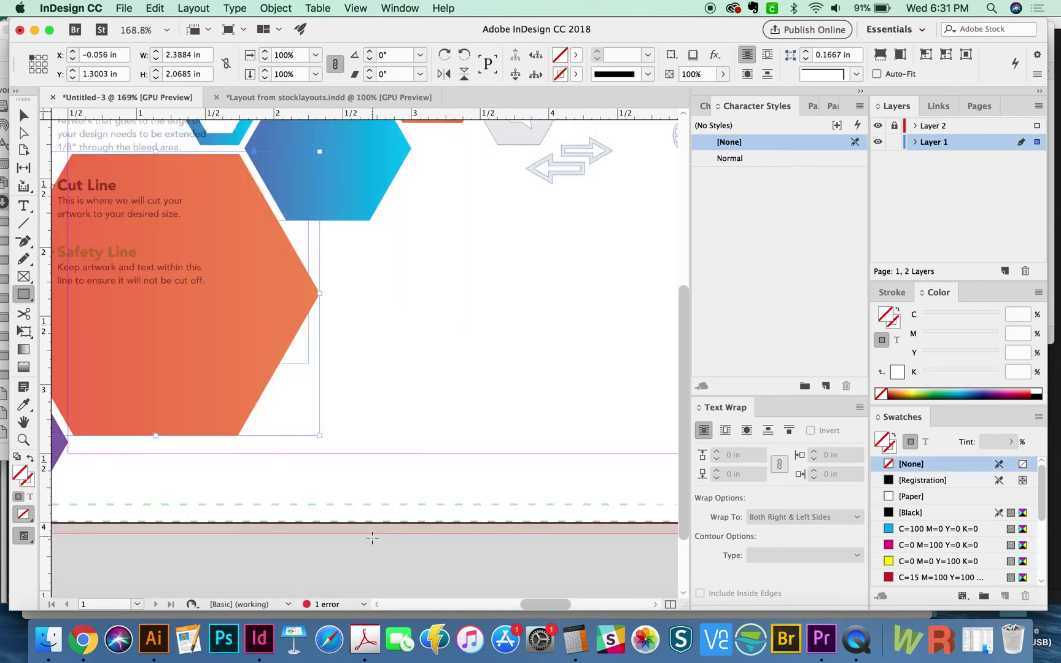
left_click_drag(373, 538, 513, 435)
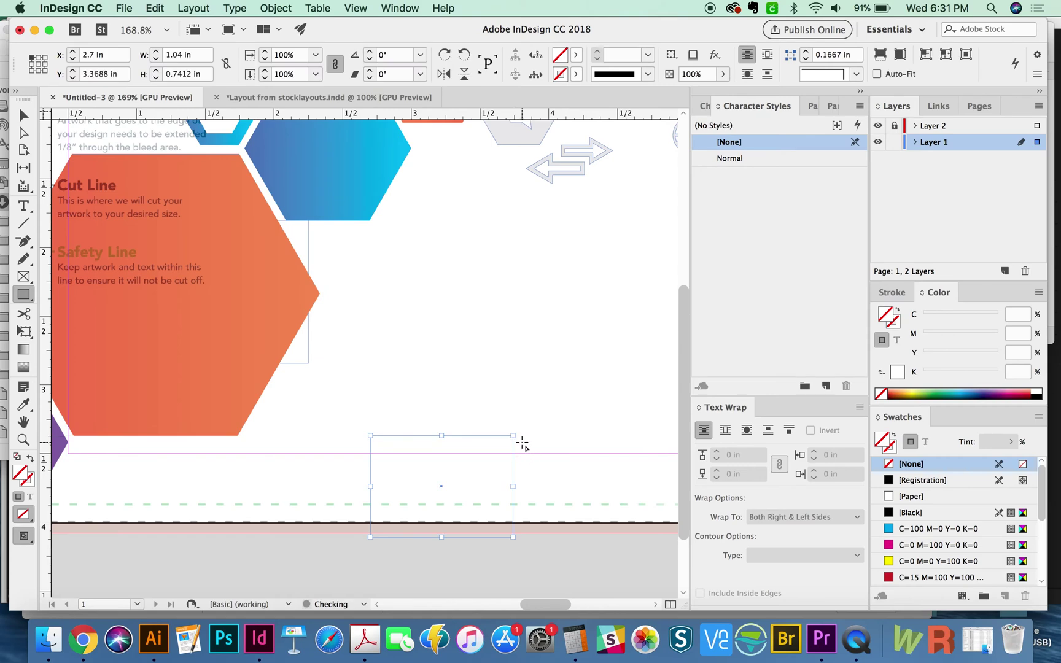
key("super+z")
key("super+0")
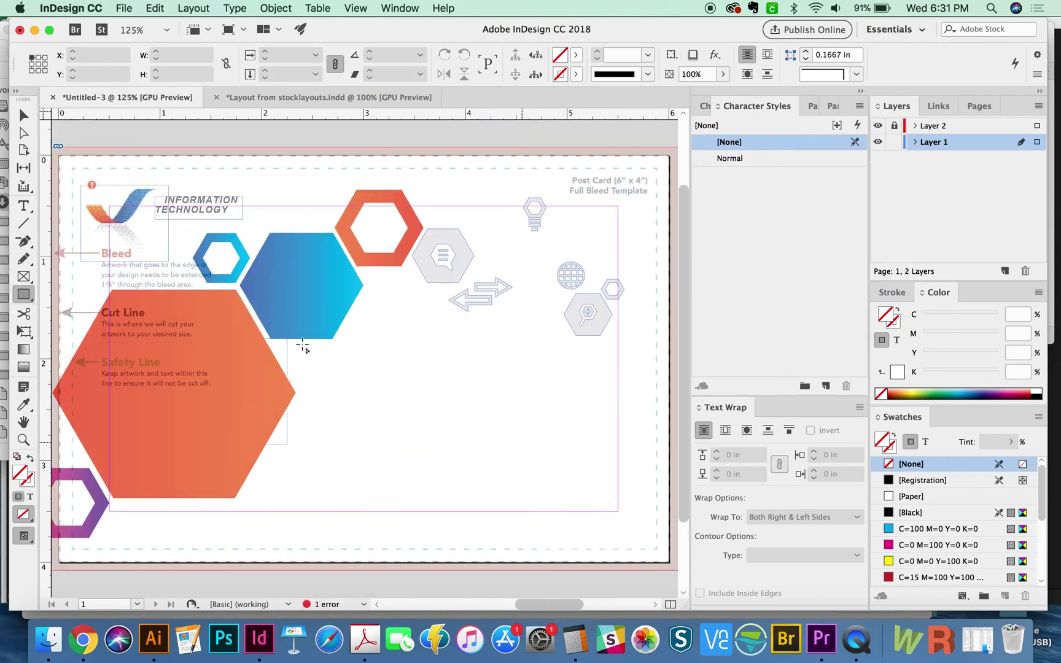
key("v")
Step: Set the document bleed to 0.125 in on all four sides in Document Setup
left_click_drag(409, 451, 435, 448)
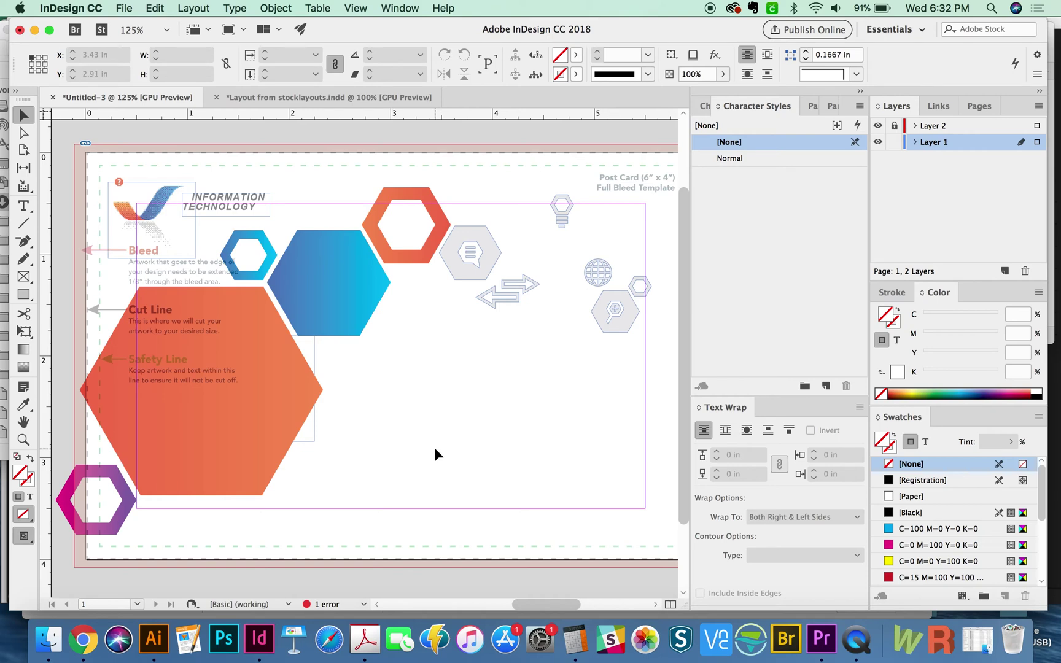
key("super+alt+p")
left_click_drag(517, 218, 502, 207)
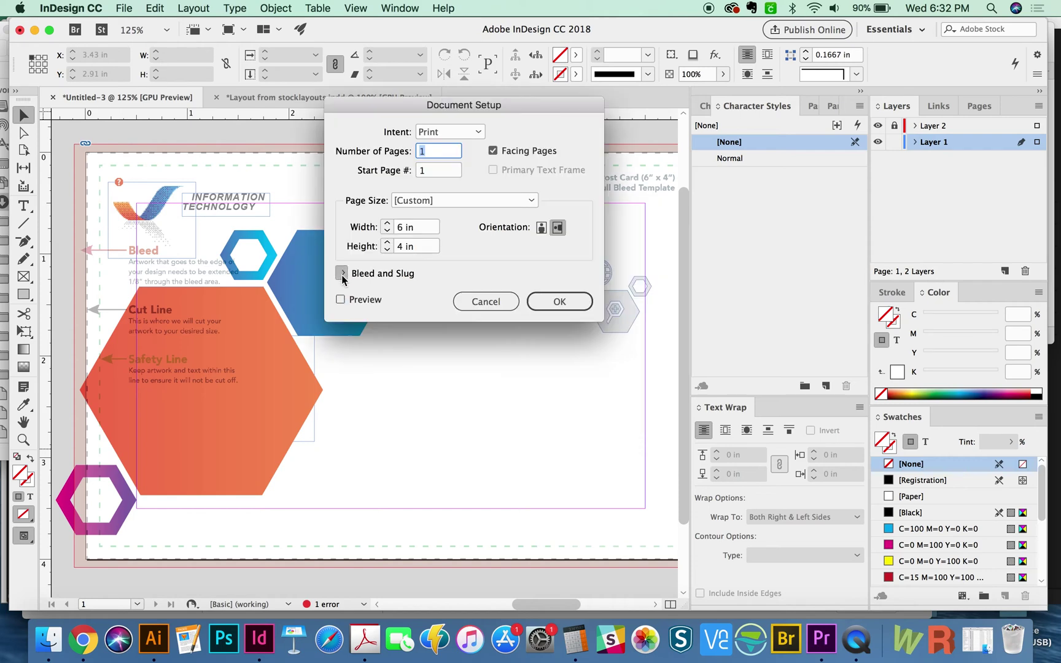
left_click(343, 275)
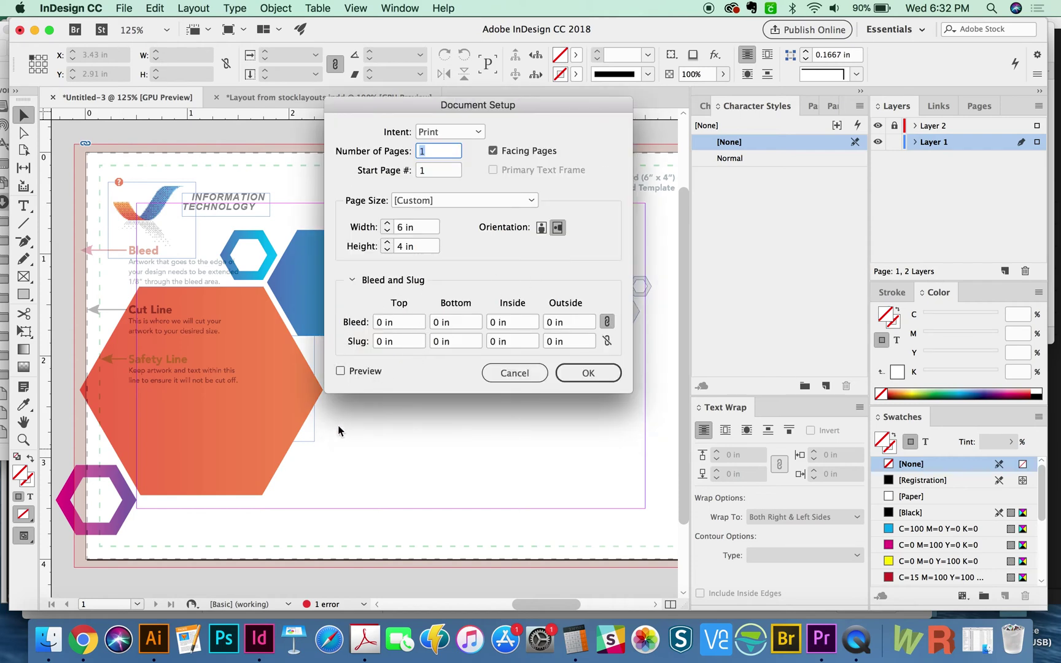
left_click(401, 322)
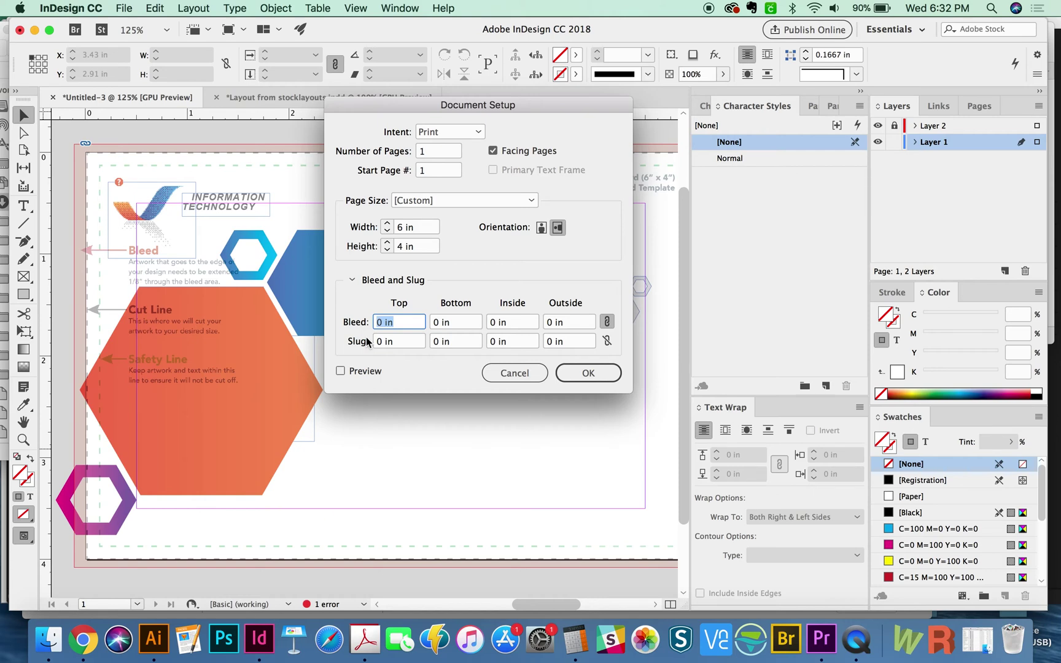
type(".125")
key("Tab")
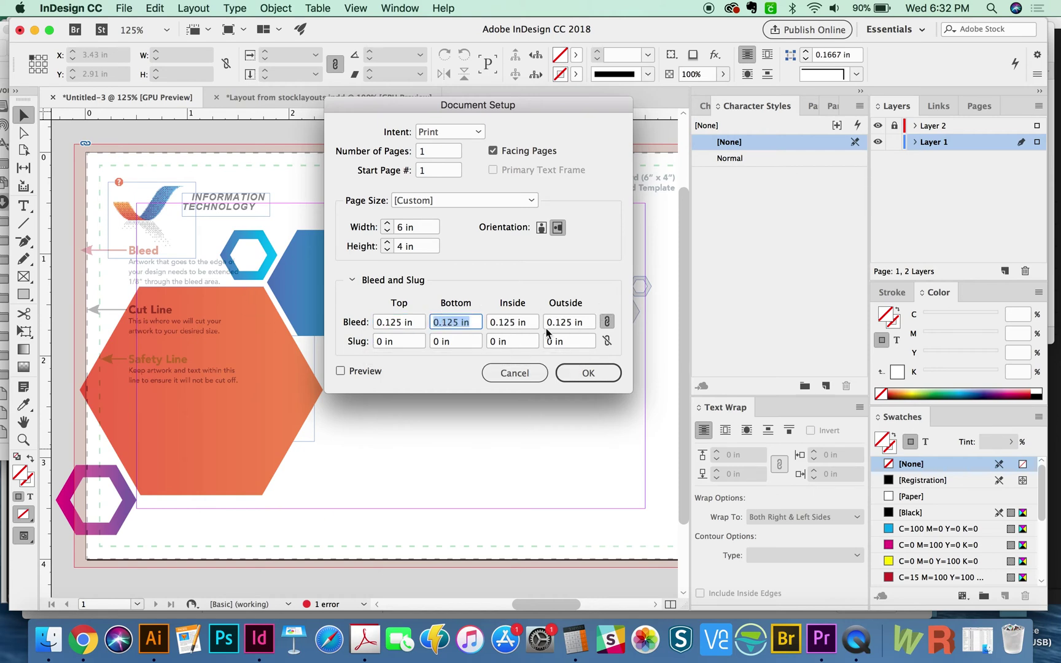
left_click(588, 373)
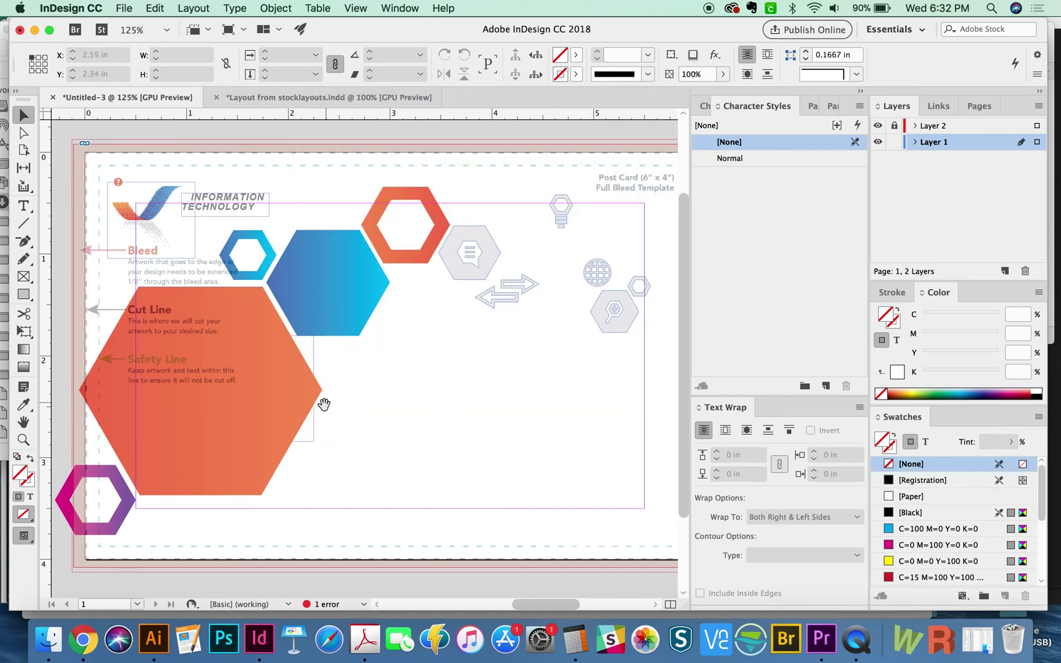
Step: Compare the document's bleed guide with the template's bleed edge above the logo
key("super+space")
left_click_drag(308, 142, 139, 256)
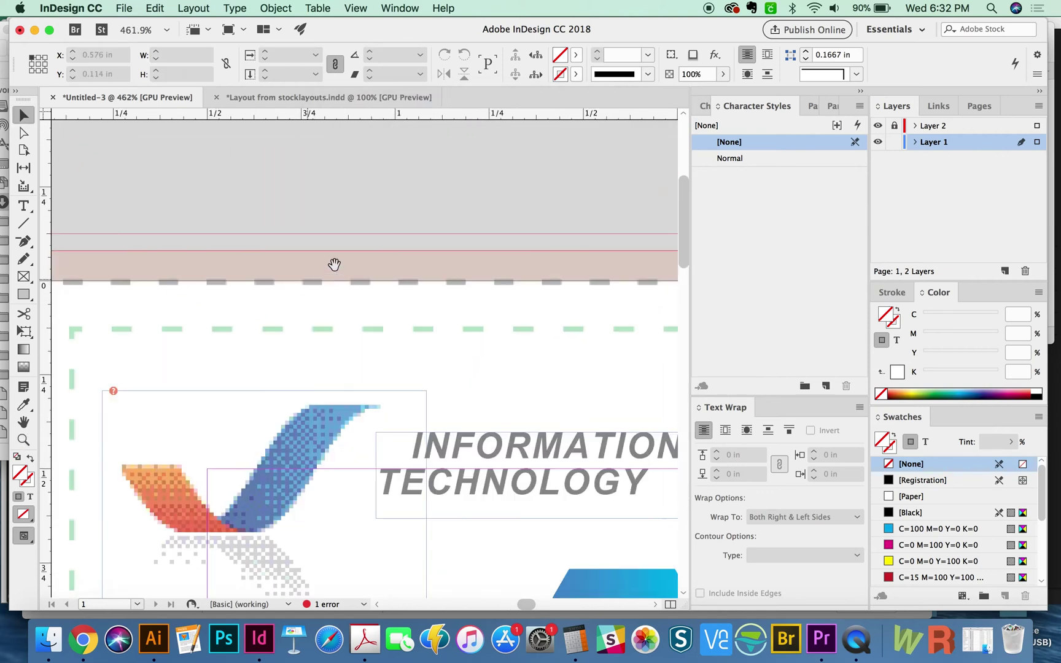
key("space")
left_click_drag(366, 315, 346, 277)
key("space")
left_click_drag(487, 344, 480, 352)
Step: Delete Layer 2 together with the template image it contains
left_click(942, 126)
left_click(1025, 271)
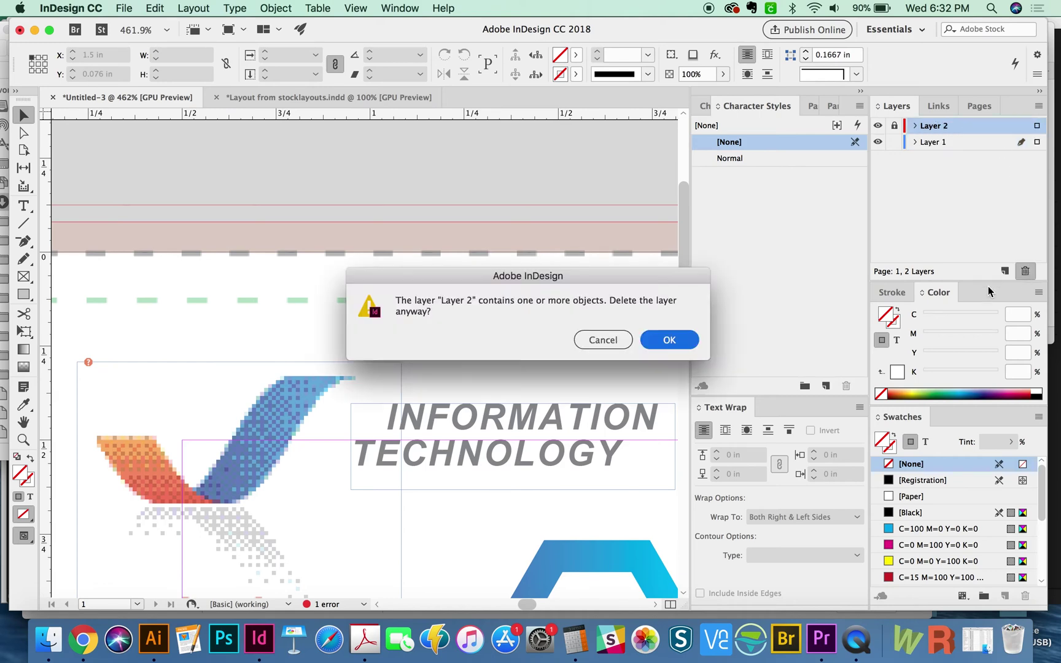
left_click(669, 340)
Step: Examine how the purple hexagon ring and large red hexagon extend past the page edge relative to the document's bleed guide
key("super+minus")
key("super+minus")
key("super+minus")
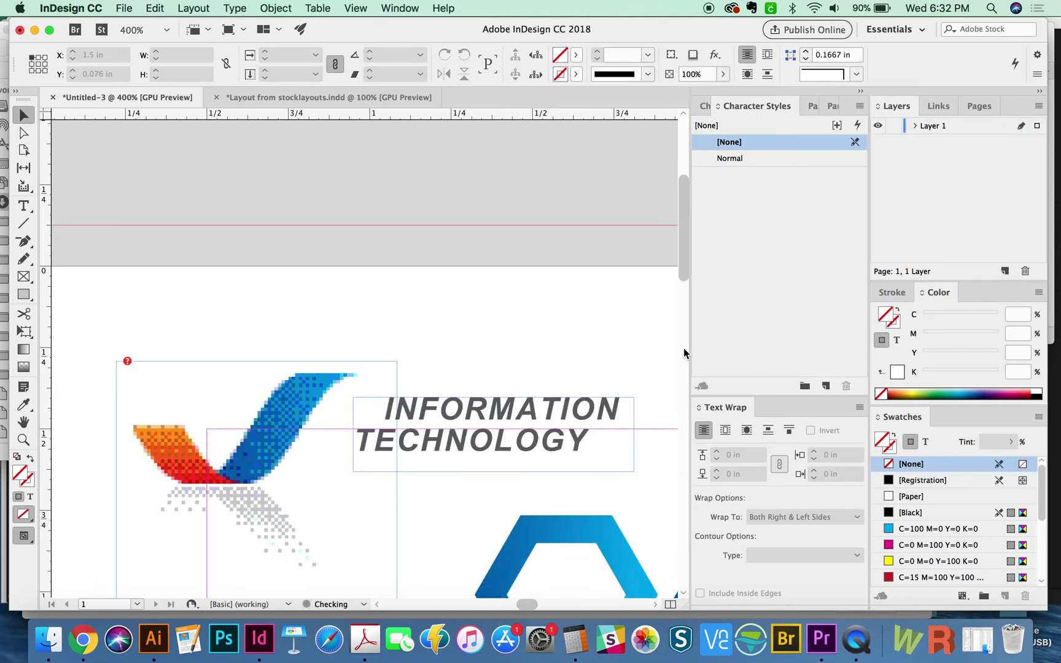
key("super+minus")
scroll(458, 300, "down", 10)
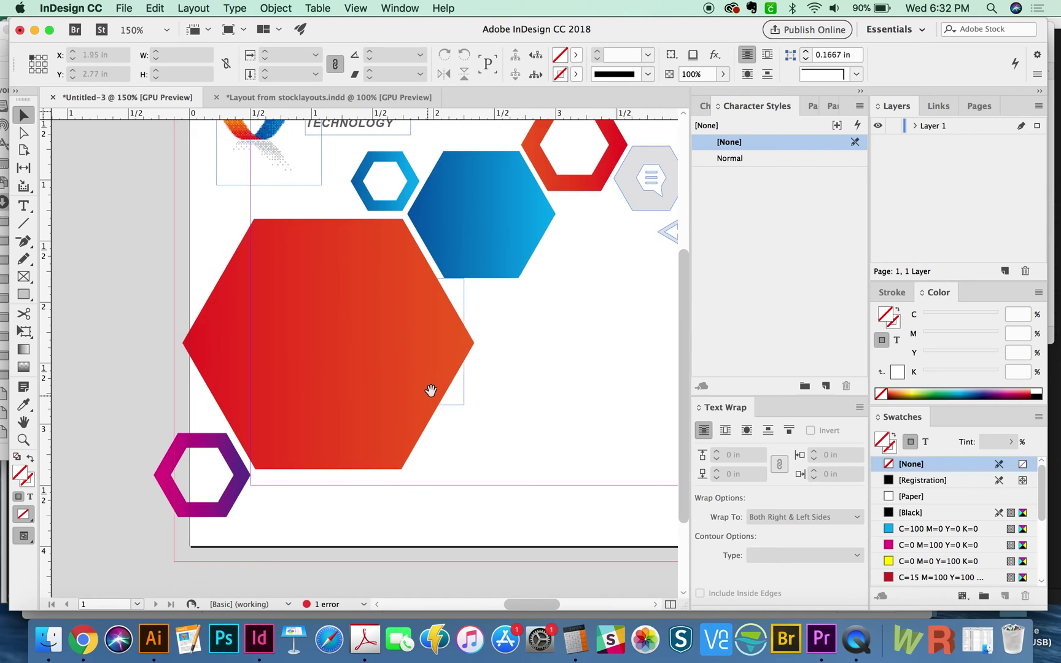
scroll(213, 274, "down", 3)
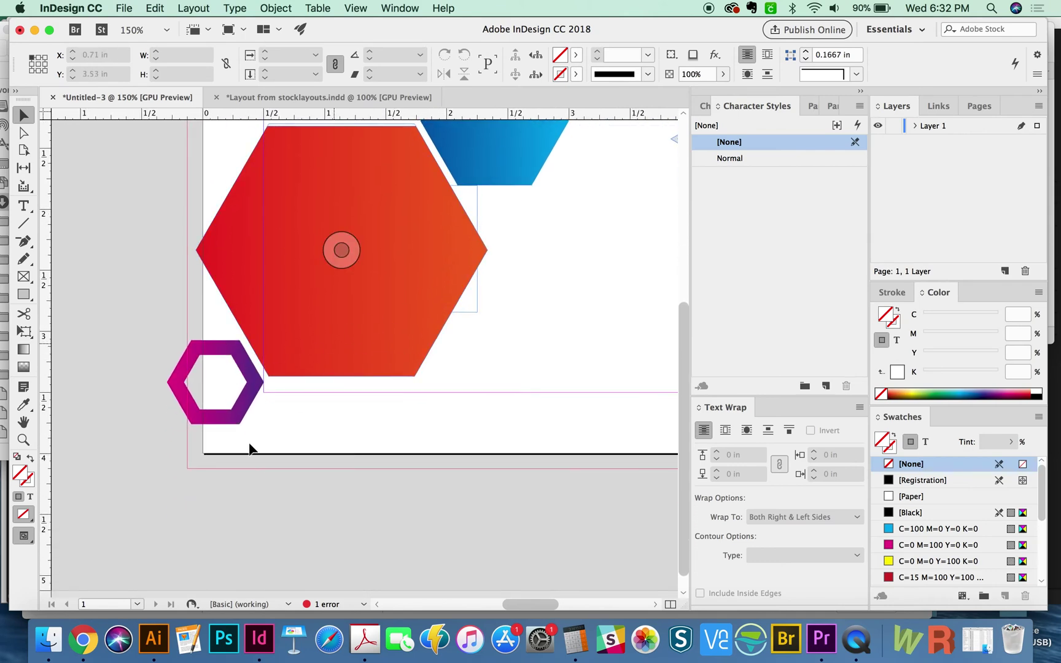
left_click(211, 345)
left_click_drag(446, 275, 119, 549)
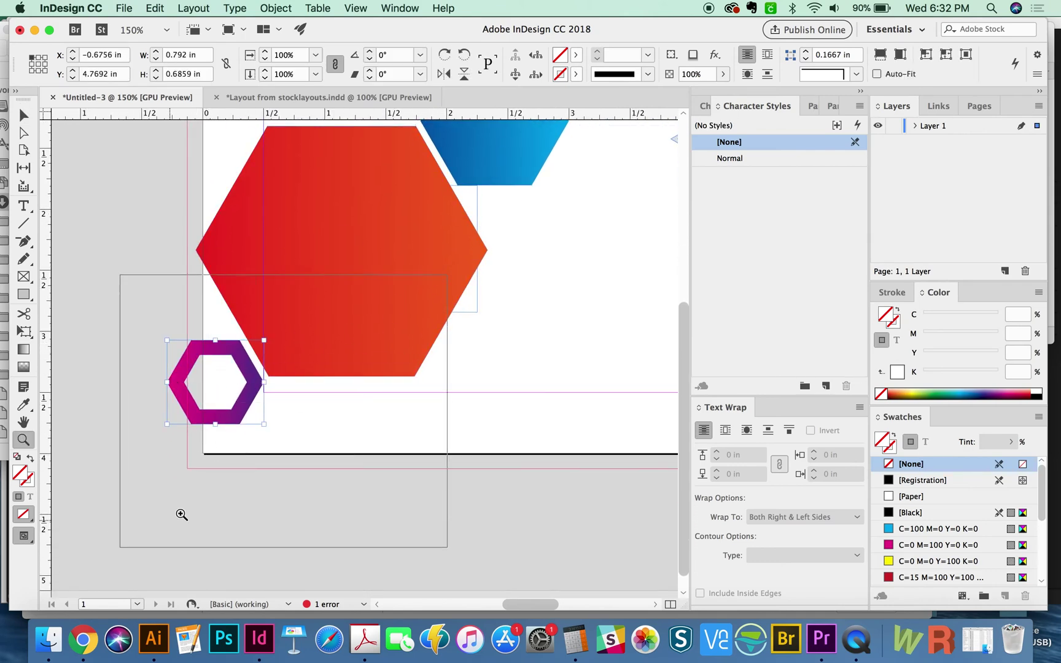
left_click_drag(346, 341, 210, 398)
key("super+minus")
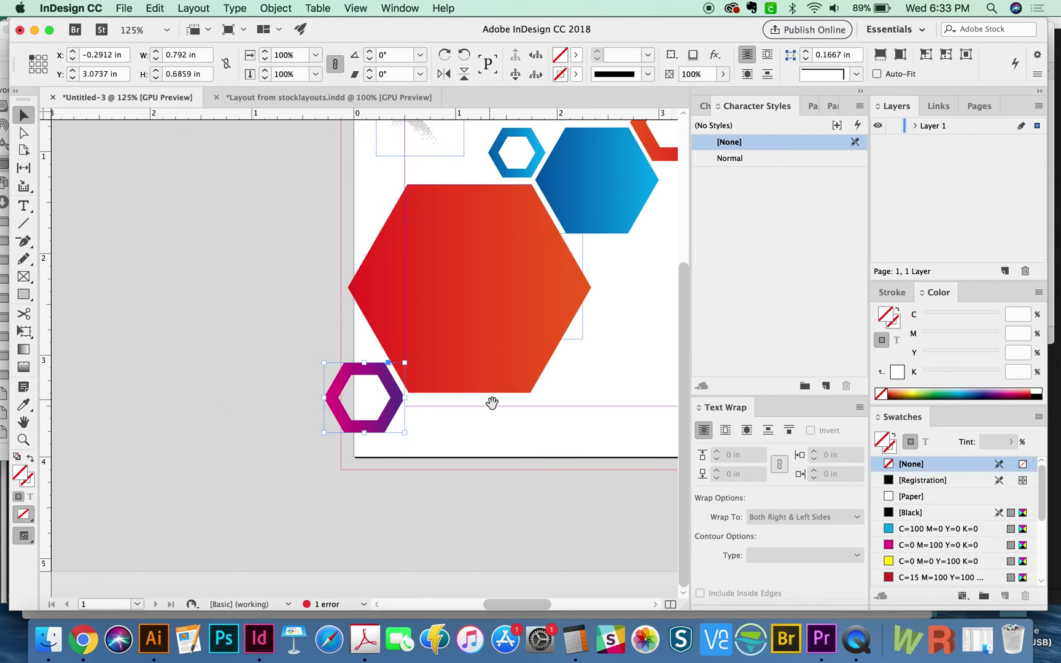
Step: Place the dark wood image across the bottom of the page, about 6 × 1.4 in, and send it behind the other artwork
left_click_drag(479, 415, 303, 502)
left_click_drag(410, 513, 256, 456)
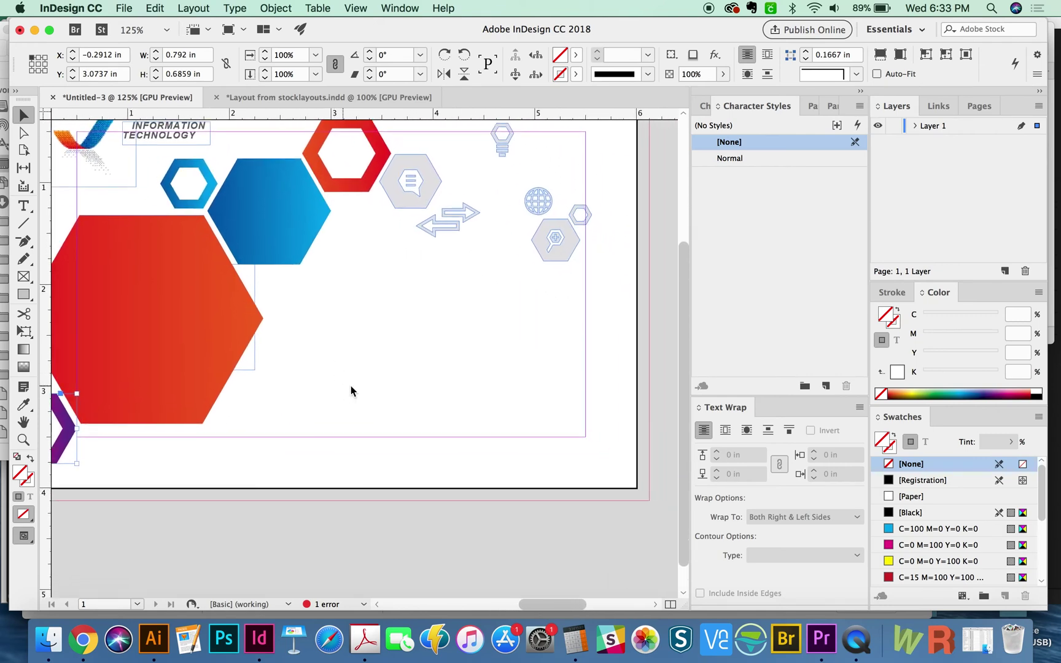
key("super+d")
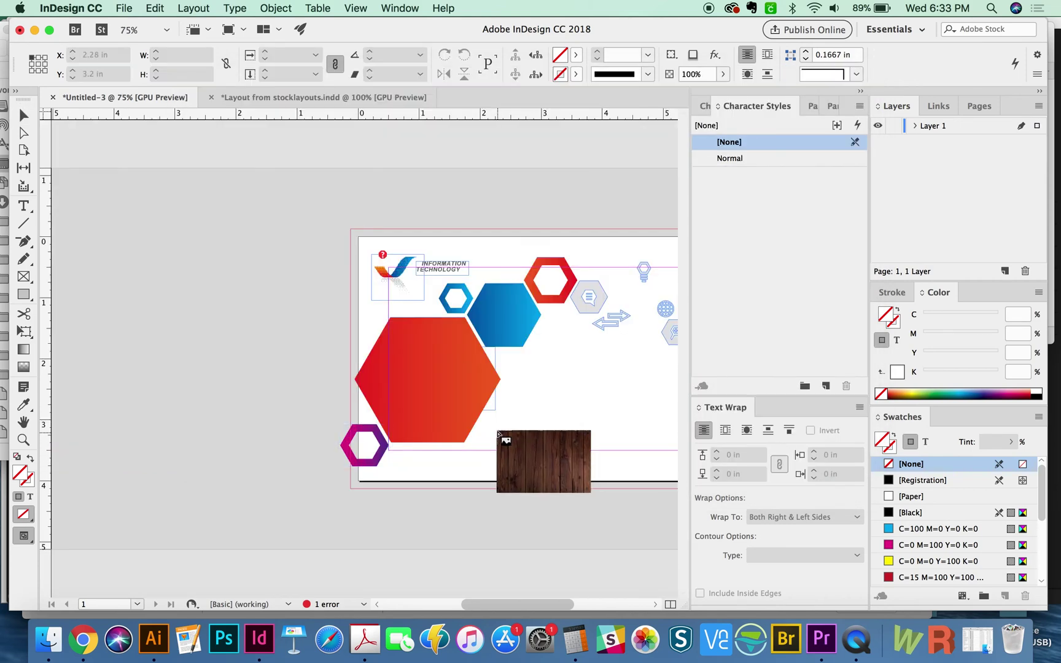
left_click_drag(469, 396, 597, 482)
left_click_drag(568, 524, 381, 526)
left_click_drag(410, 439, 538, 438)
left_click_drag(283, 440, 172, 473)
key("shift+super+bracketleft")
key("shift+super+a")
Step: Extend the wood image frame's right edge to the bleed guide and enlarge the picture inside to about 6.58 × 1.53 in
left_click_drag(595, 226, 122, 538)
left_click_drag(426, 373, 476, 369)
left_click(411, 423)
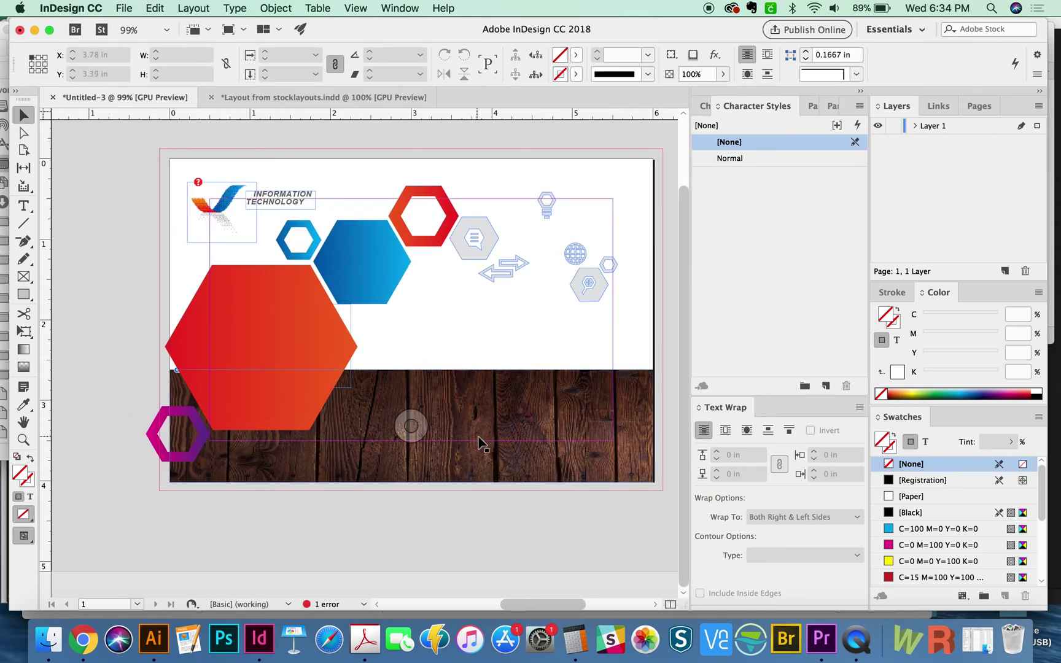
key("Down")
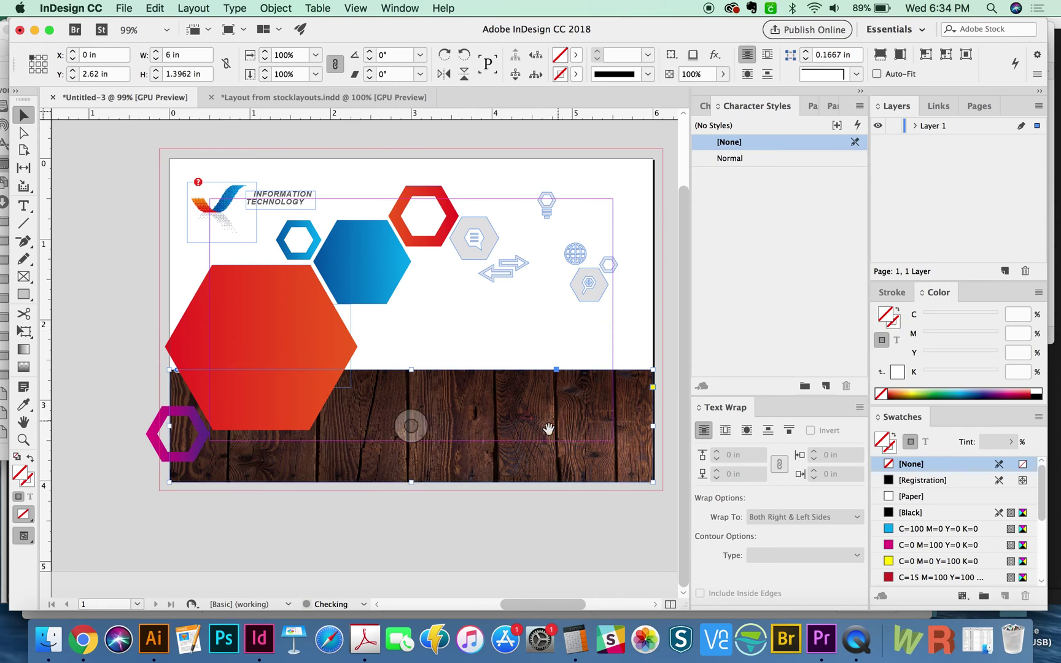
left_click_drag(531, 432, 496, 433)
key("z")
left_click_drag(634, 375, 478, 550)
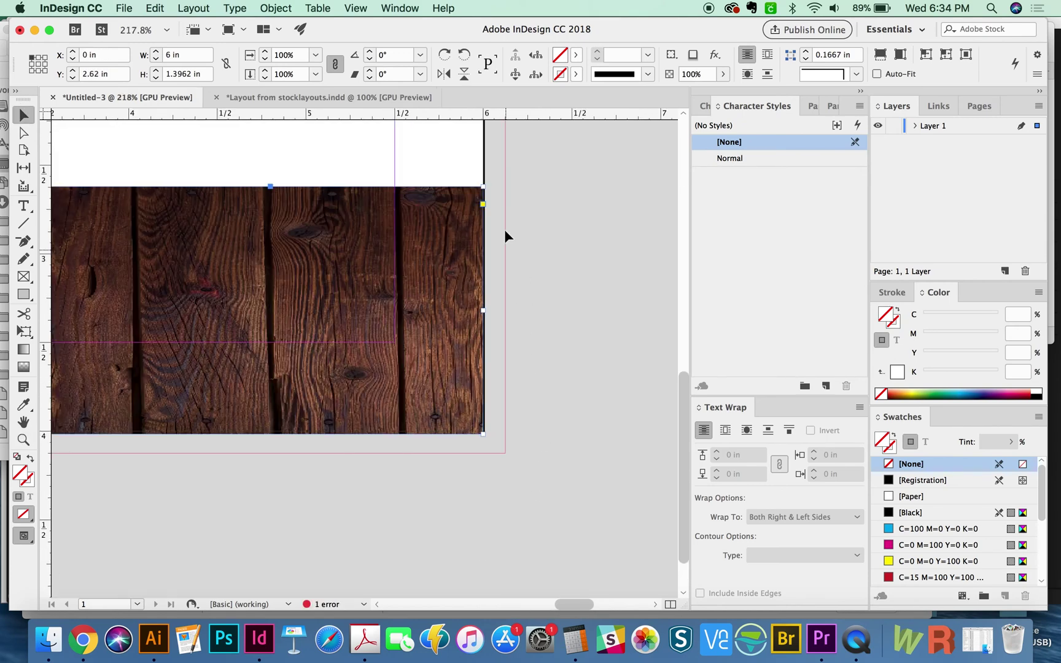
left_click_drag(499, 352, 537, 415)
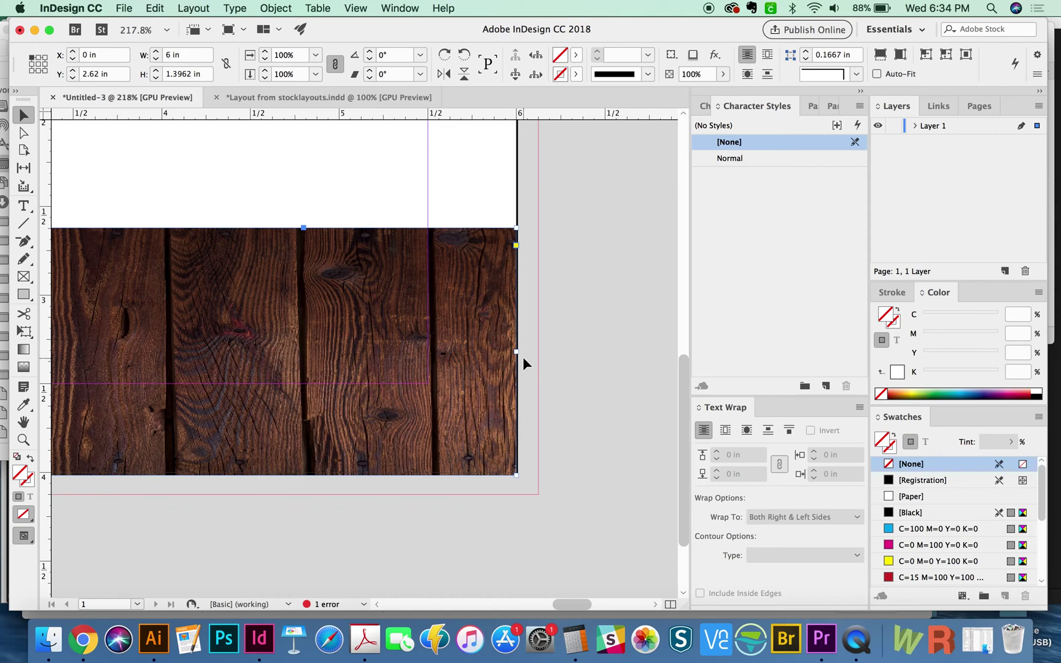
left_click_drag(518, 353, 535, 351)
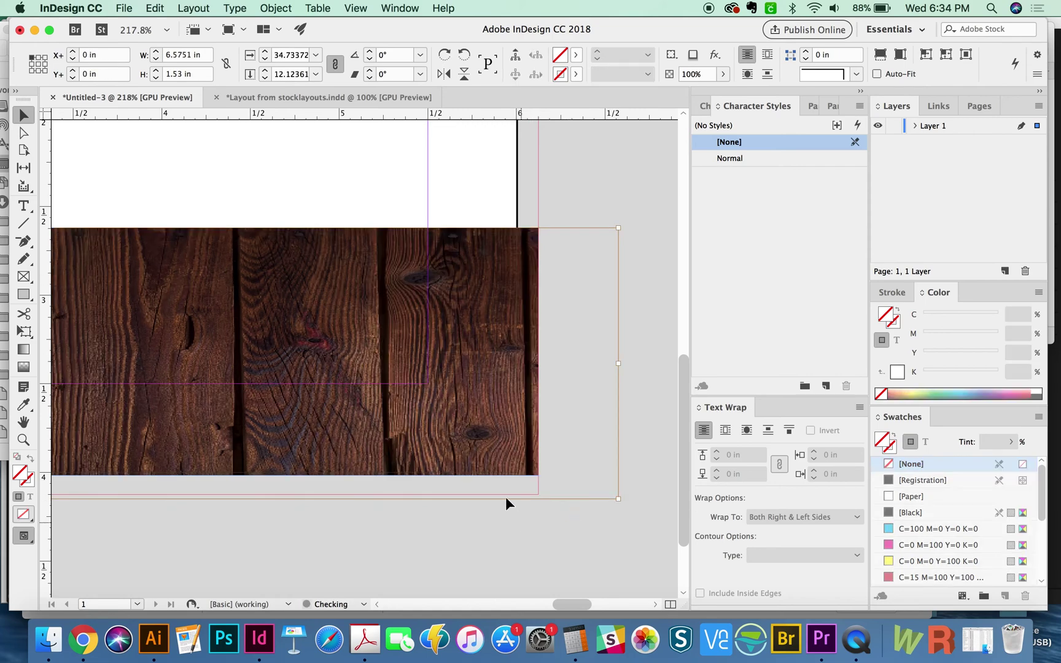
Step: Extend the wood image frame's bottom edge to the bleed guide and check the postcard's bottom-right corner up close
left_click_drag(323, 386, 519, 360)
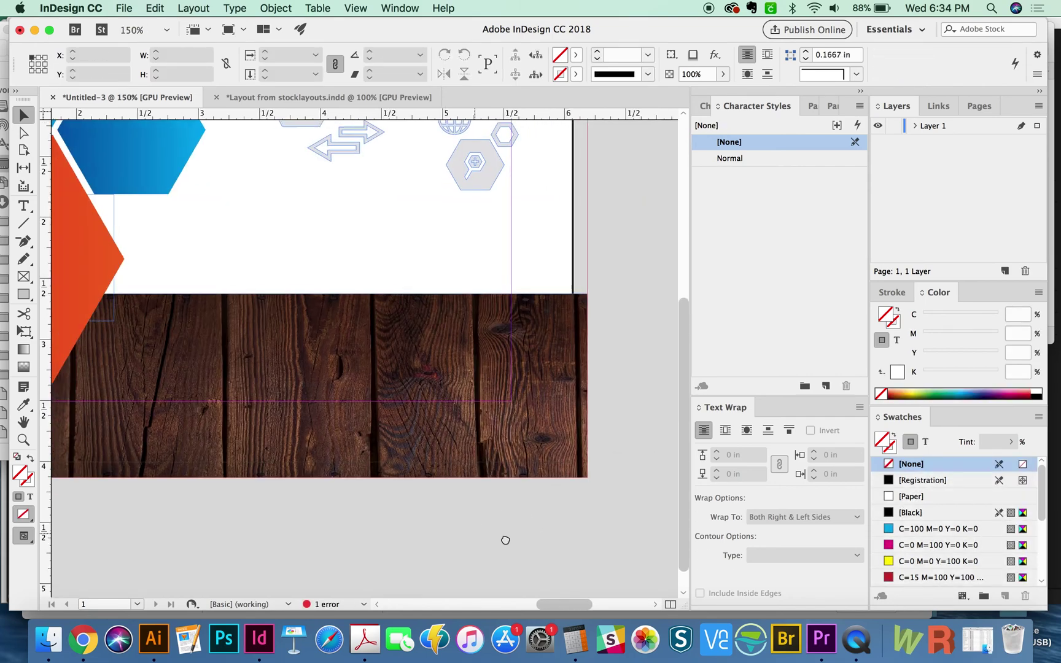
left_click_drag(505, 540, 519, 542)
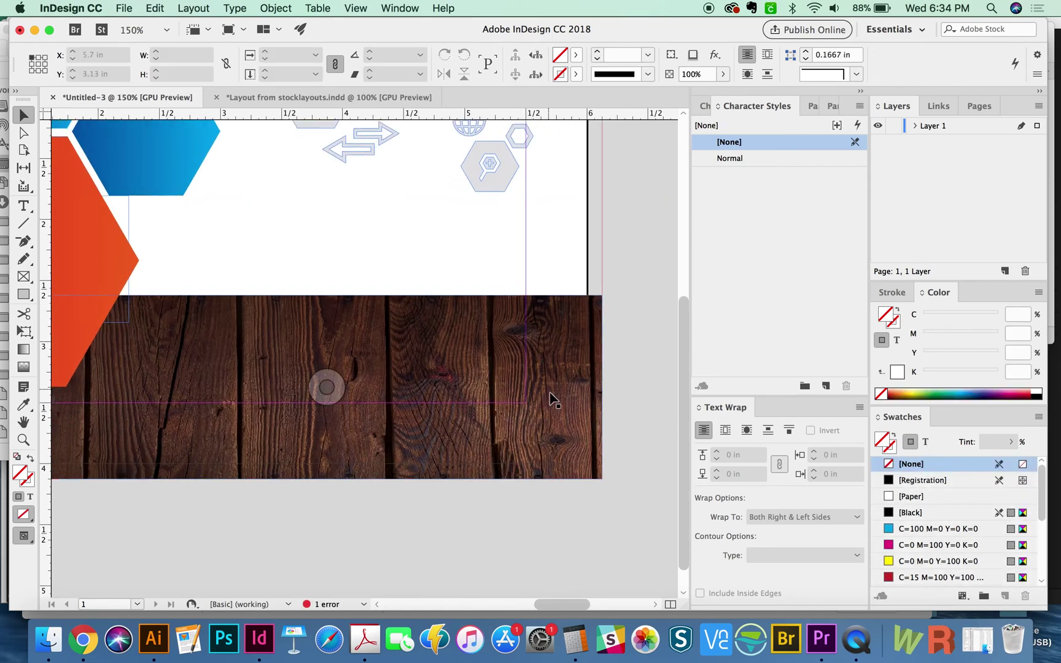
key("z")
left_click_drag(613, 316, 469, 504)
key("v")
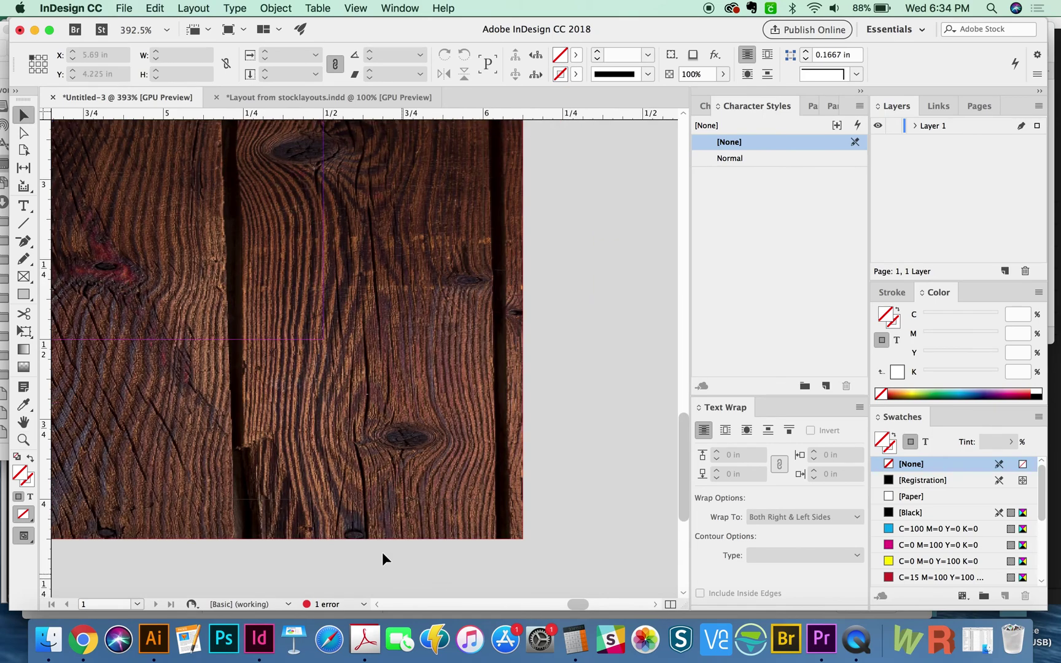
Step: Examine how the wood image and hexagons across the whole postcard sit relative to the page edge and bleed guide
key("super+minus")
key("super+minus")
key("super+minus")
key("super+minus")
key("super+minus")
key("super+minus")
left_click_drag(331, 468, 467, 452)
key("z")
left_click_drag(600, 227, 114, 547)
key("v")
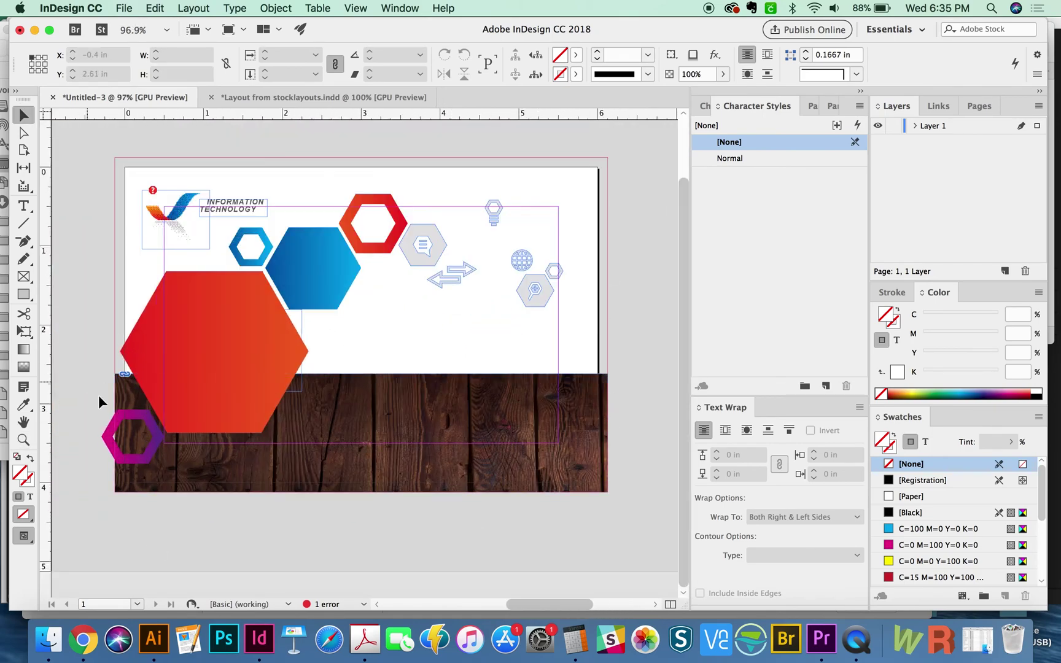
left_click_drag(408, 382, 391, 382)
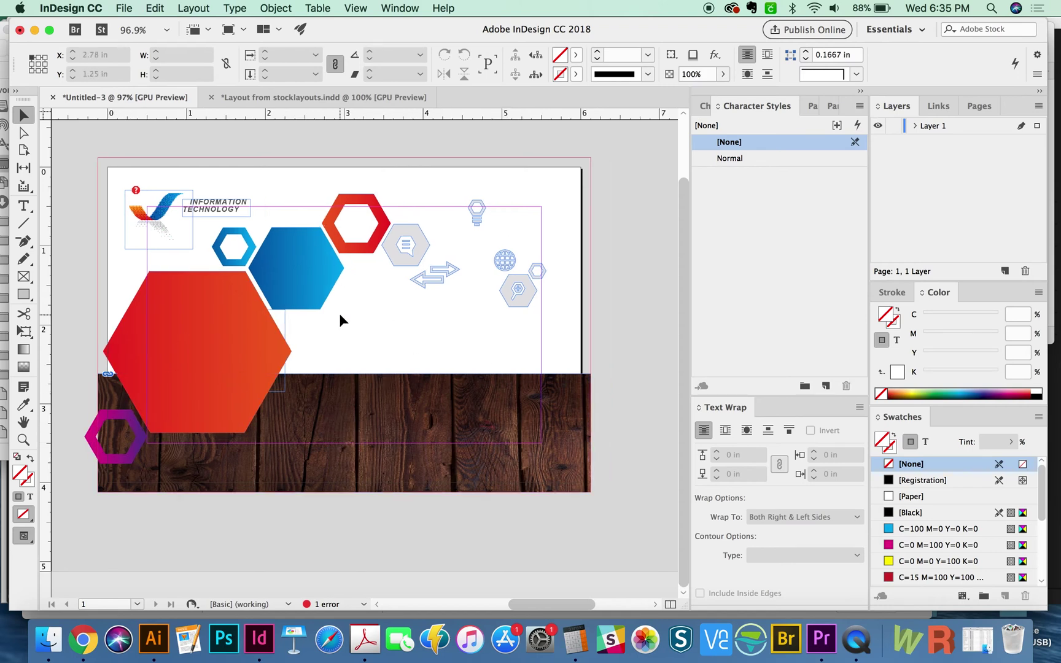
left_click(344, 433)
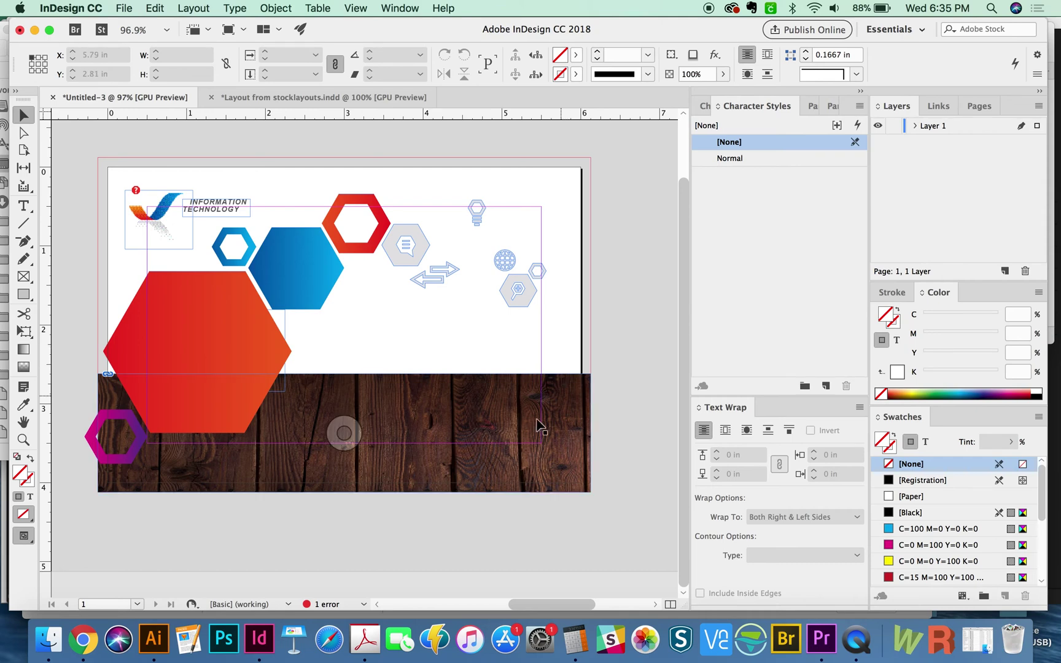
Step: Begin exporting the postcard to the Video folder as an Adobe PDF (Print) file named bleeds
left_click(124, 8)
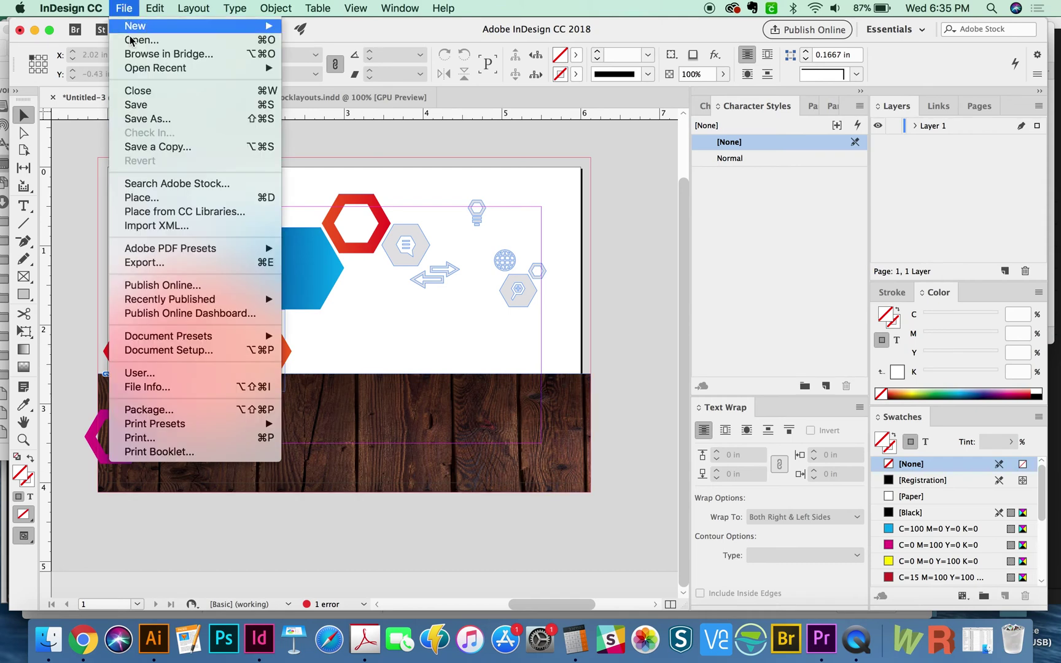
left_click(147, 265)
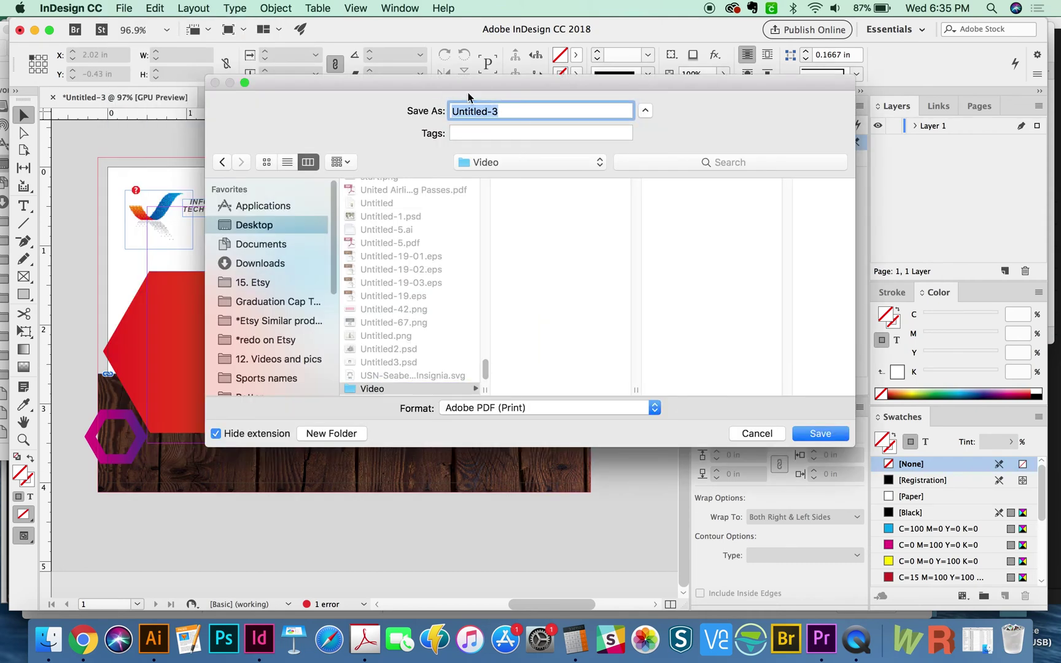
type("blee")
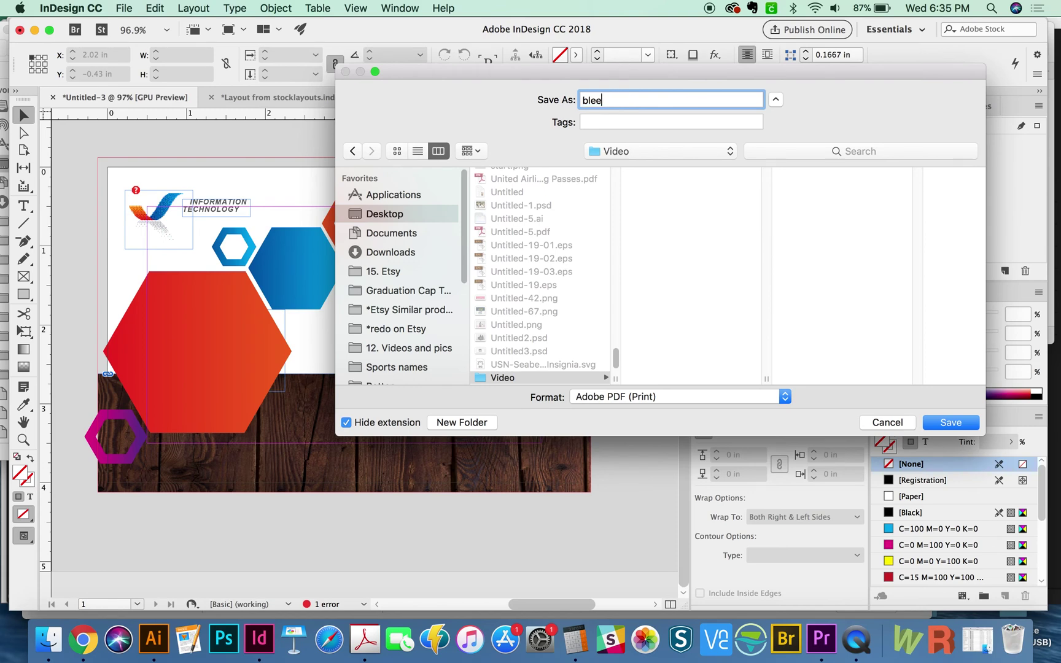
type("ds")
key("Return")
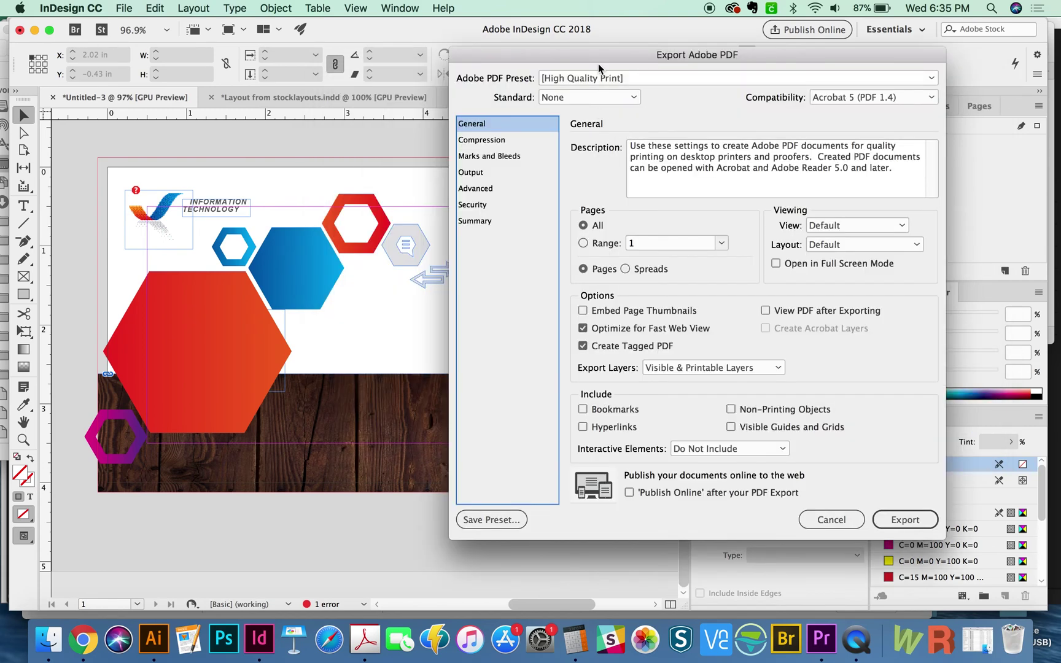
Step: Set the PDF bleed to 0.125 in on all four sides instead of using the document bleed settings, and export without printer's marks
left_click(519, 158)
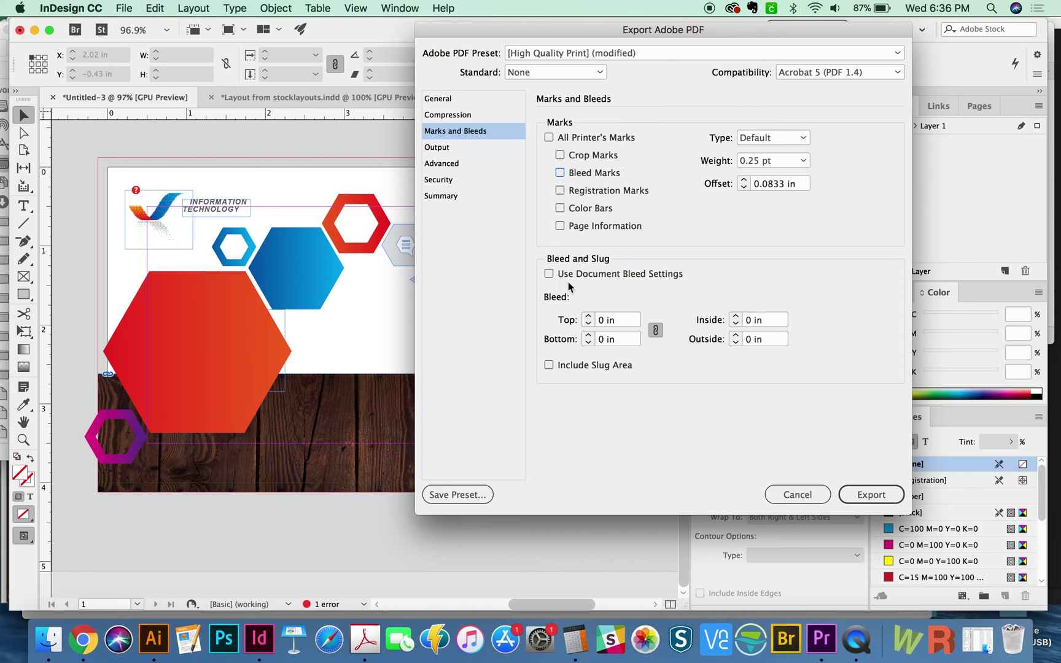
left_click(549, 274)
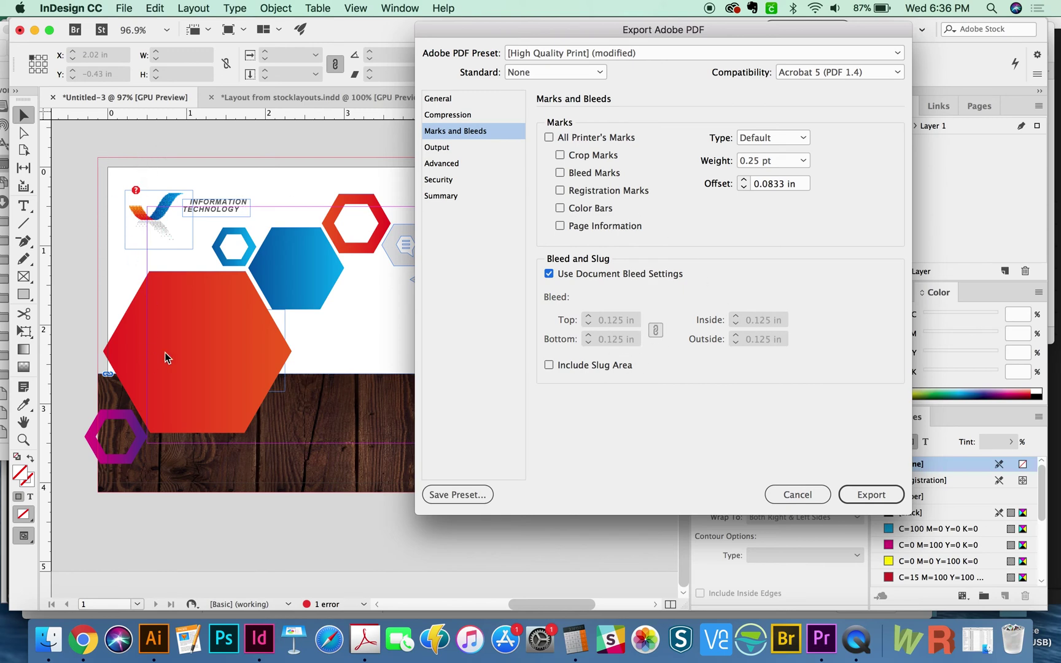
left_click(549, 274)
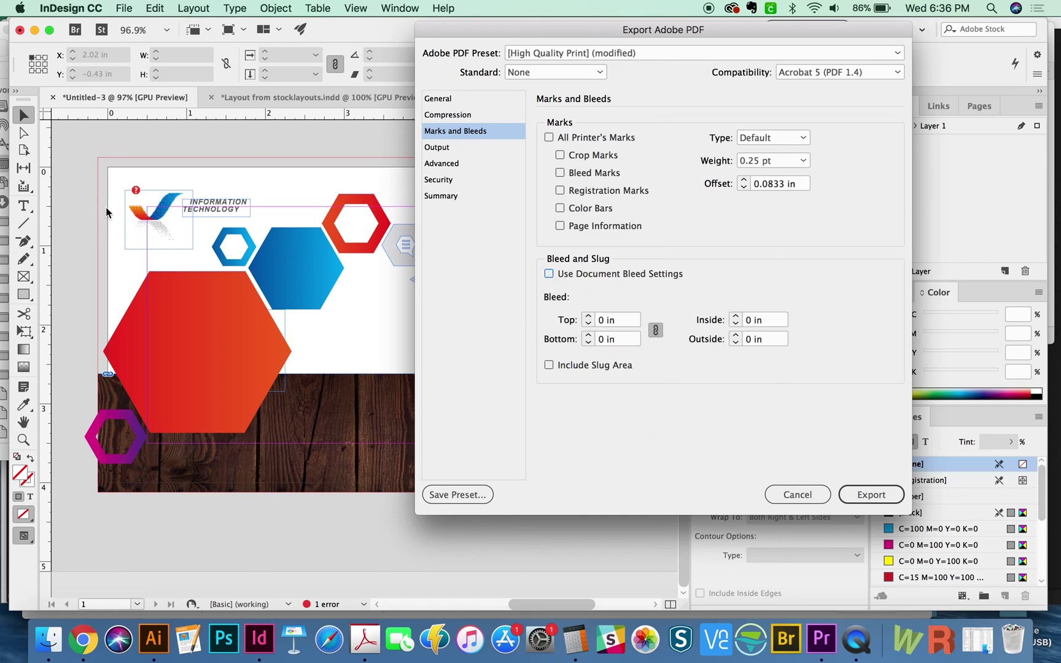
left_click(639, 317)
type(".125")
key("Tab")
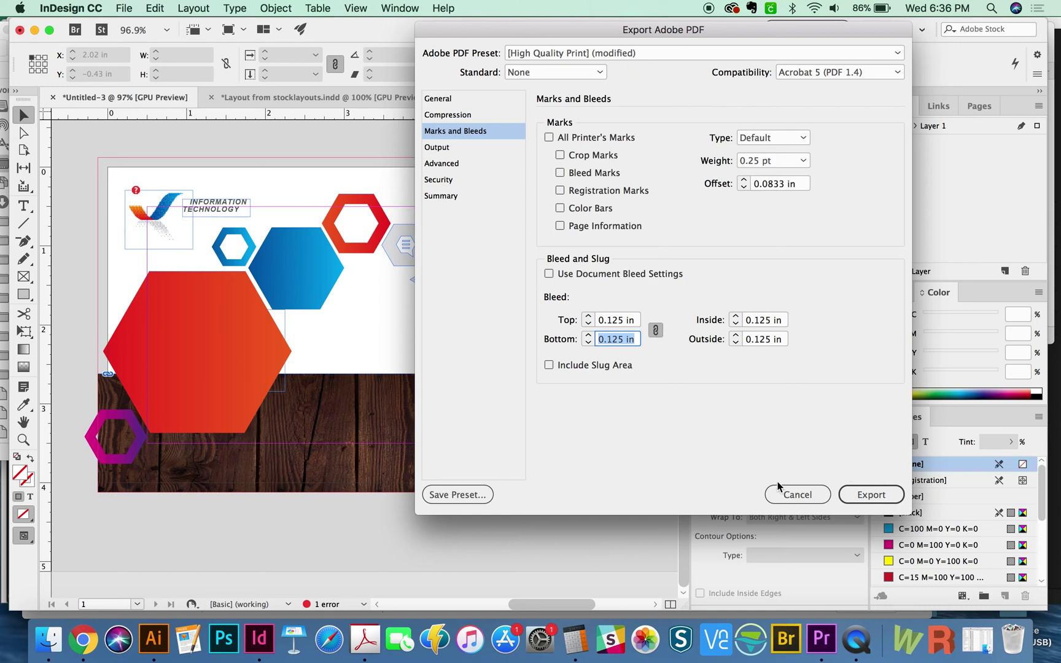
left_click(884, 493)
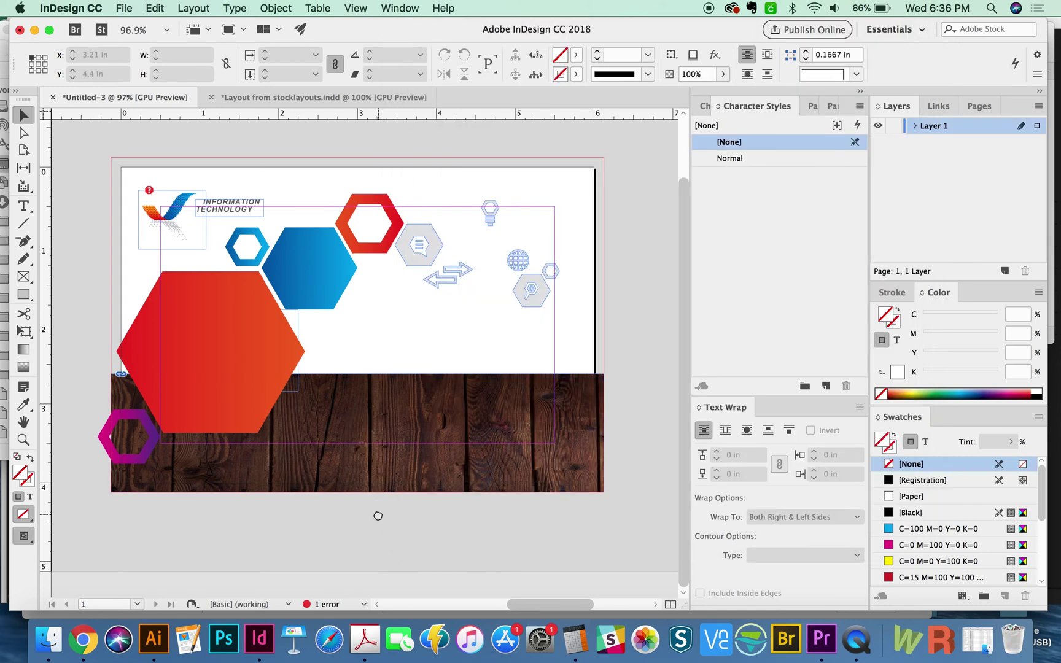
Step: Export a second print PDF named bleeds and crops, adding crop marks and keeping the 0.125 in bleed
left_click_drag(378, 516, 381, 516)
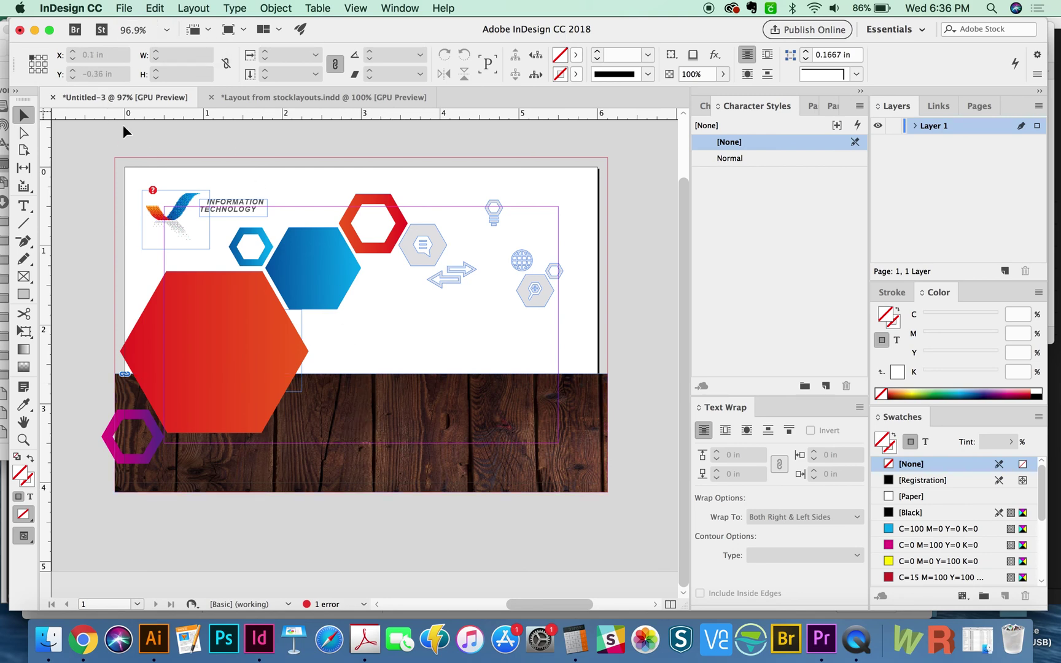
left_click(134, 8)
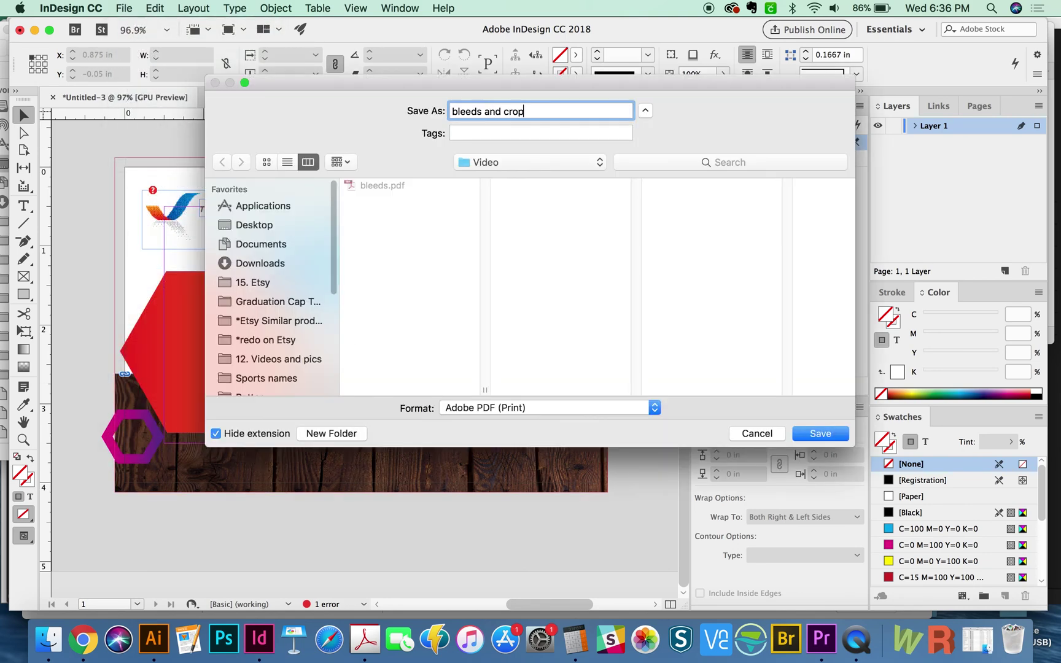
key("Return")
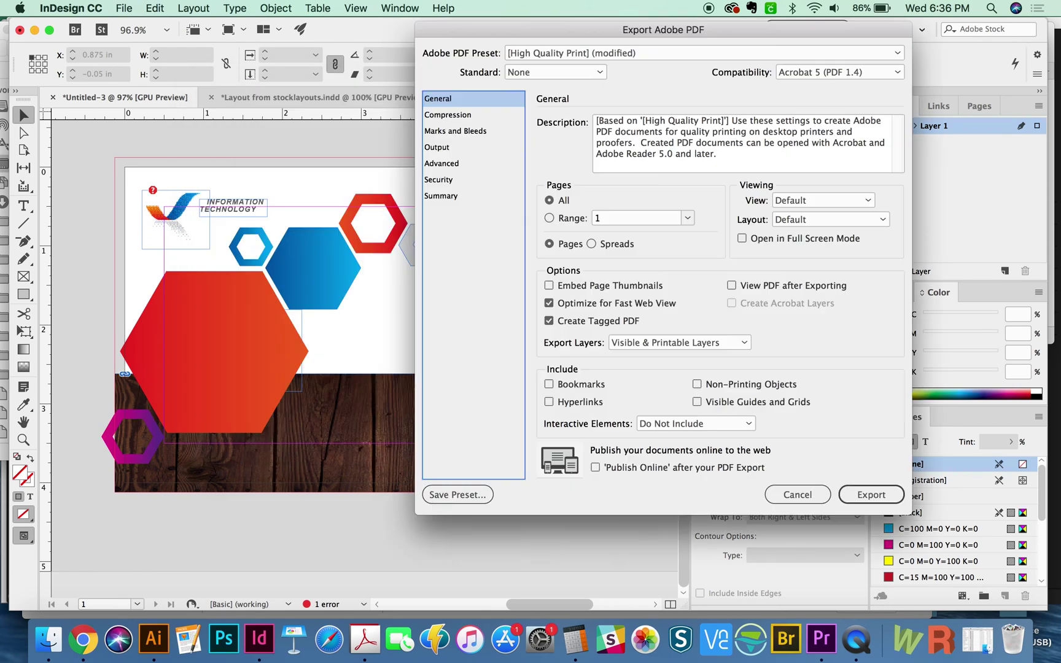
left_click(490, 132)
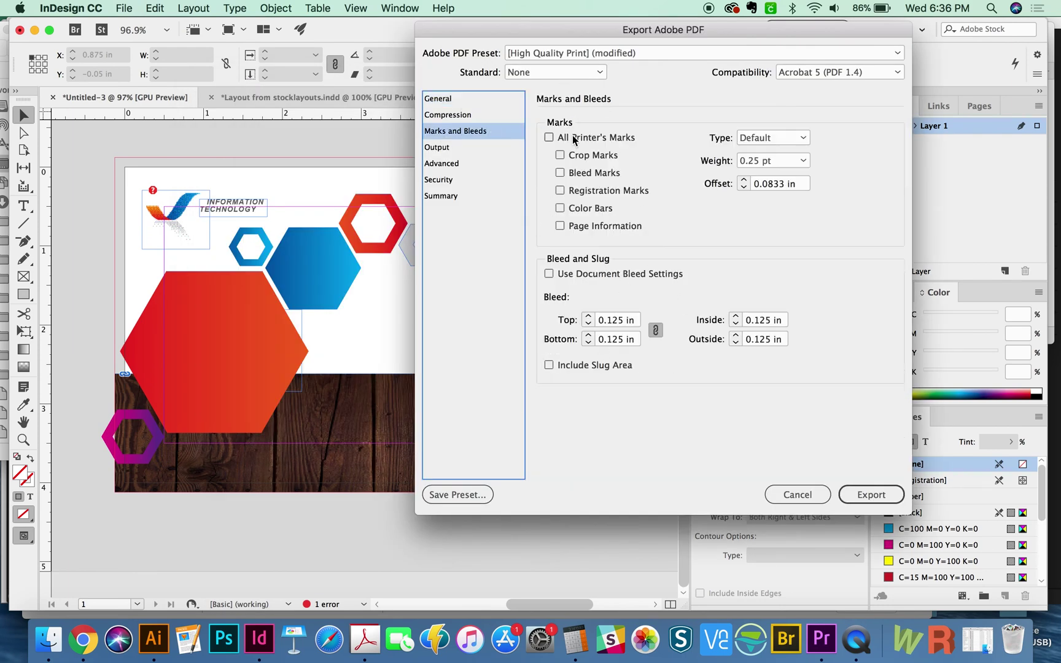
left_click(560, 155)
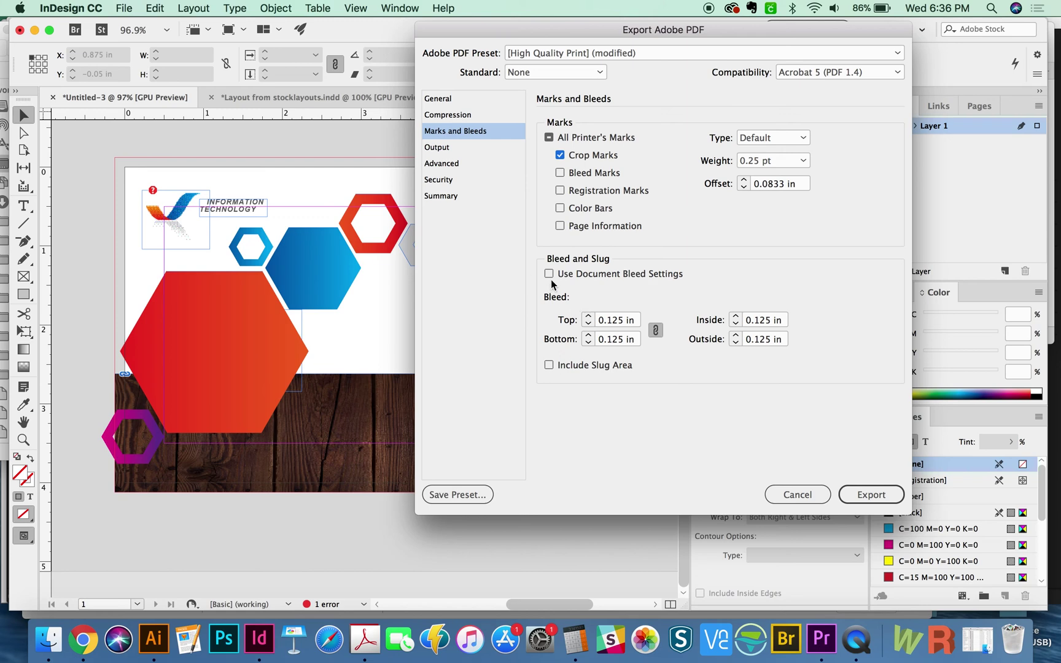
left_click(871, 495)
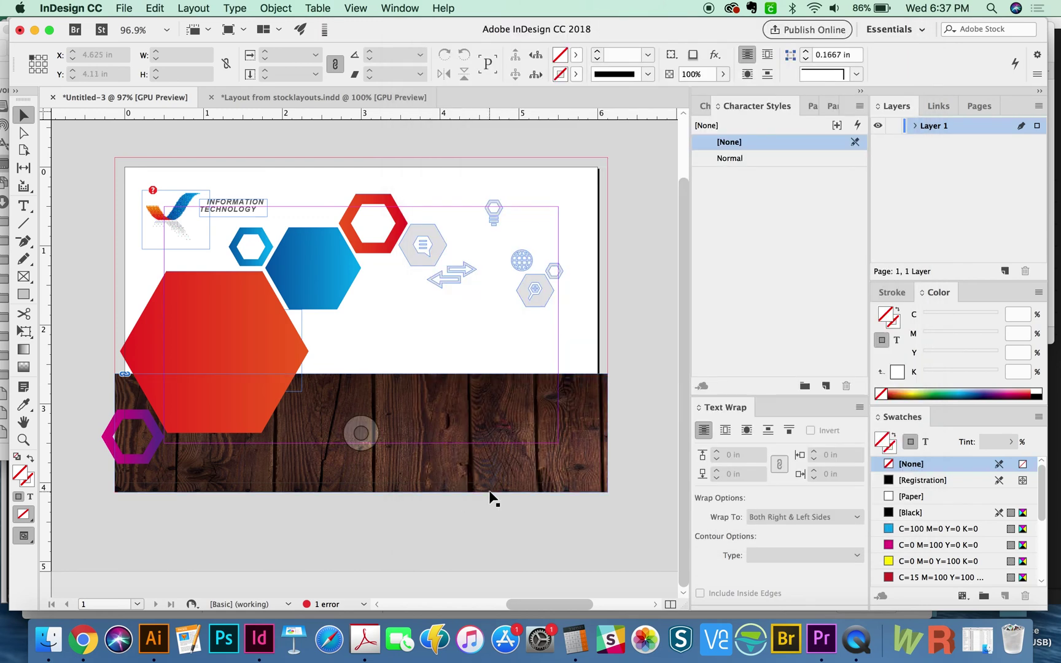
Step: Export a third print PDF named crops, with crop marks but no bleed
key("super+e")
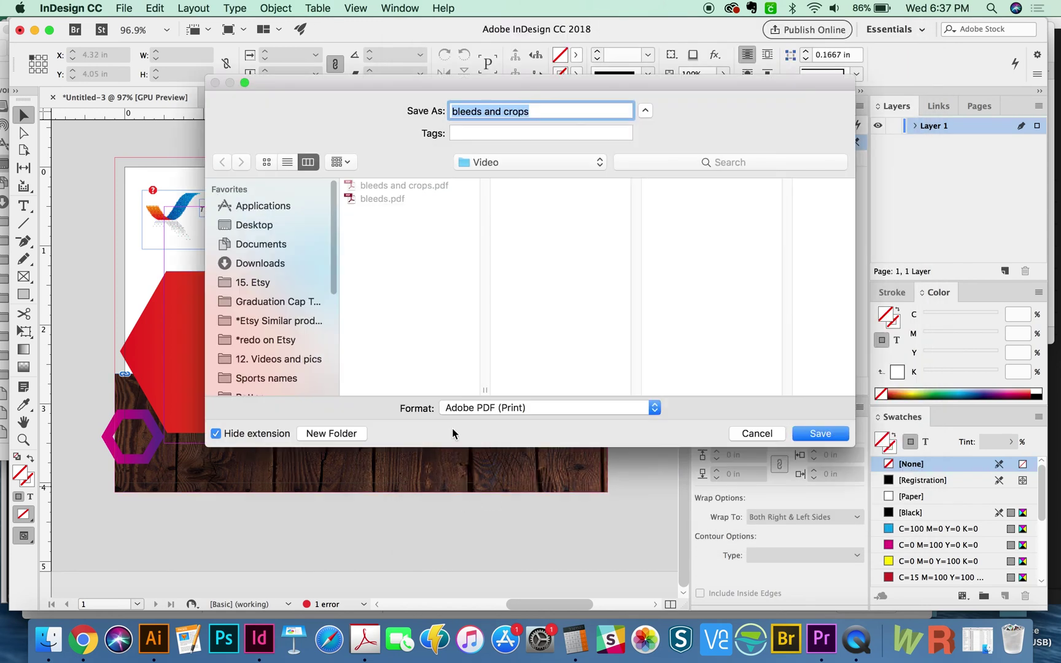
left_click(487, 111)
left_click_drag(505, 112, 443, 115)
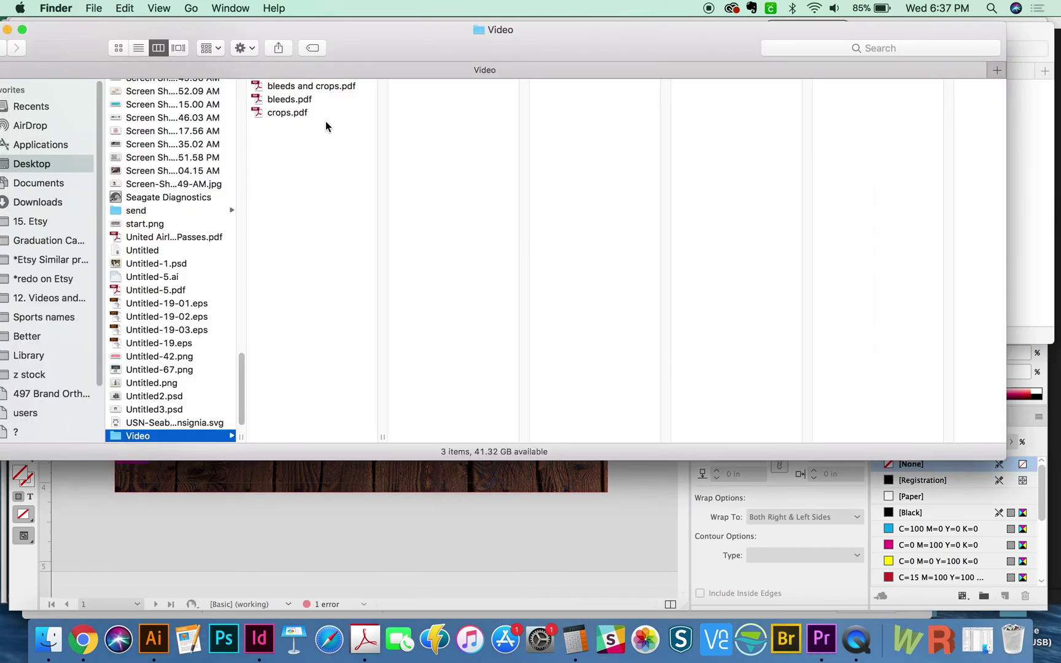
Step: Preview crops.pdf from the Video folder in Finder and examine the artwork edges relative to the crop marks
left_click(310, 114)
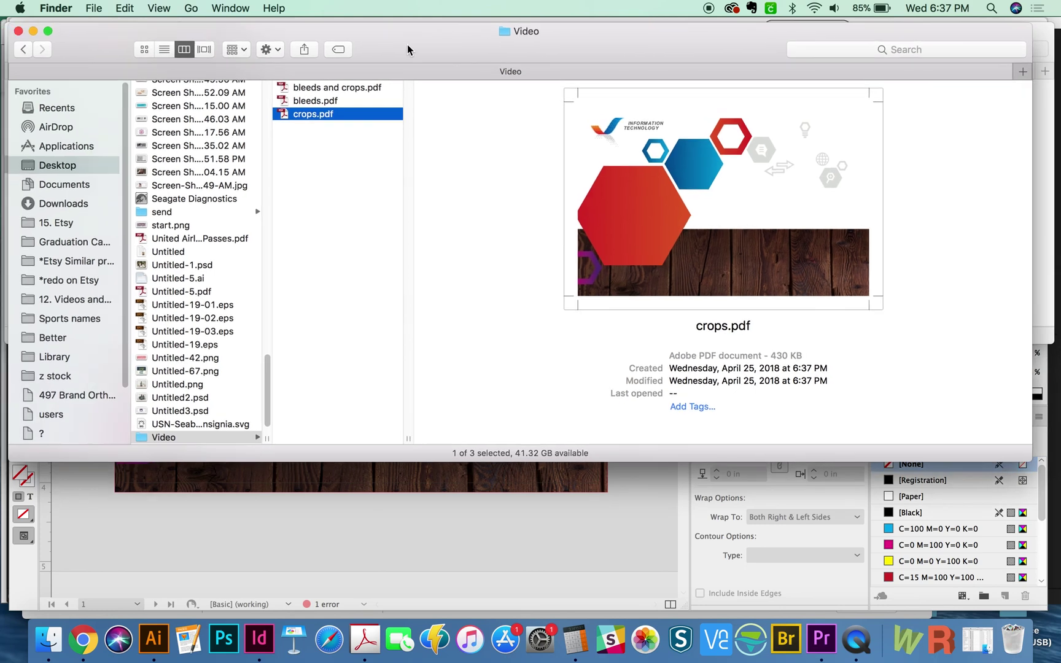
left_click_drag(407, 49, 415, 52)
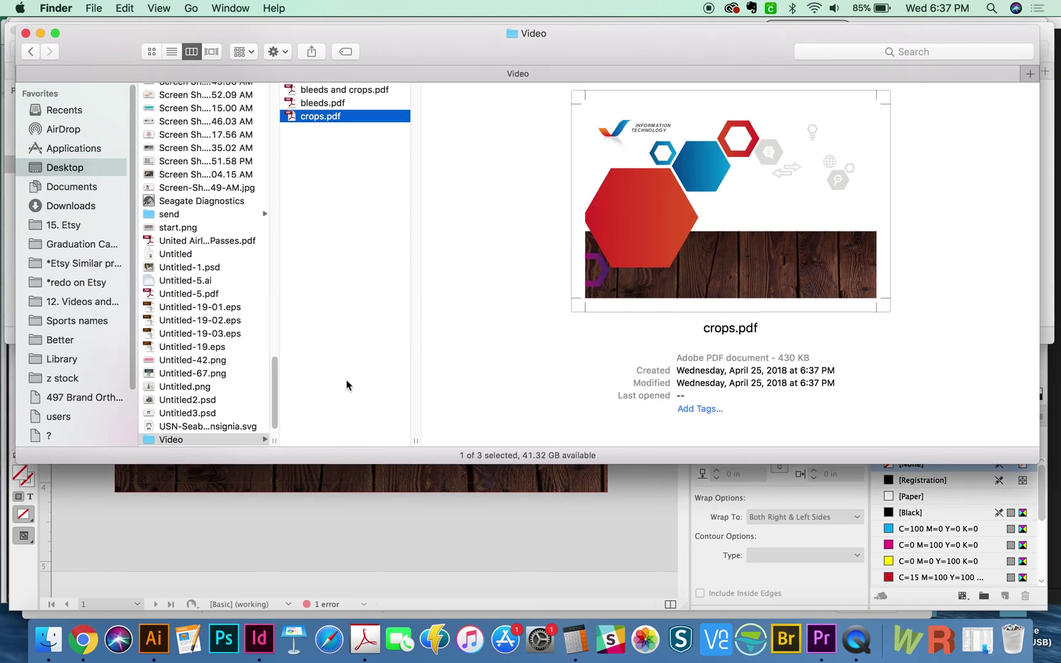
key("space")
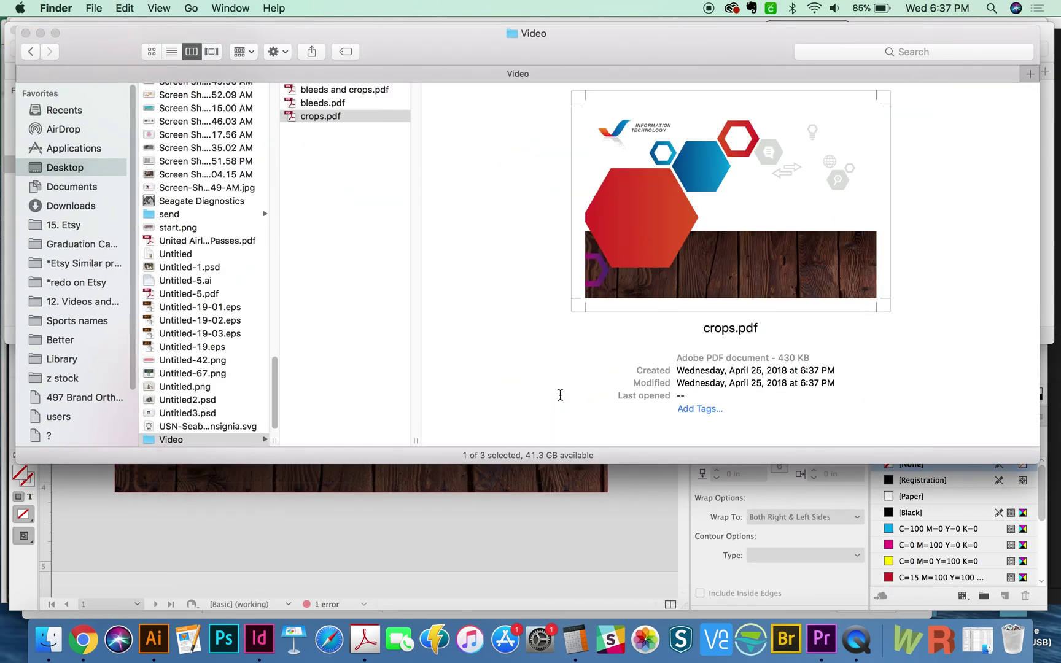
key("space")
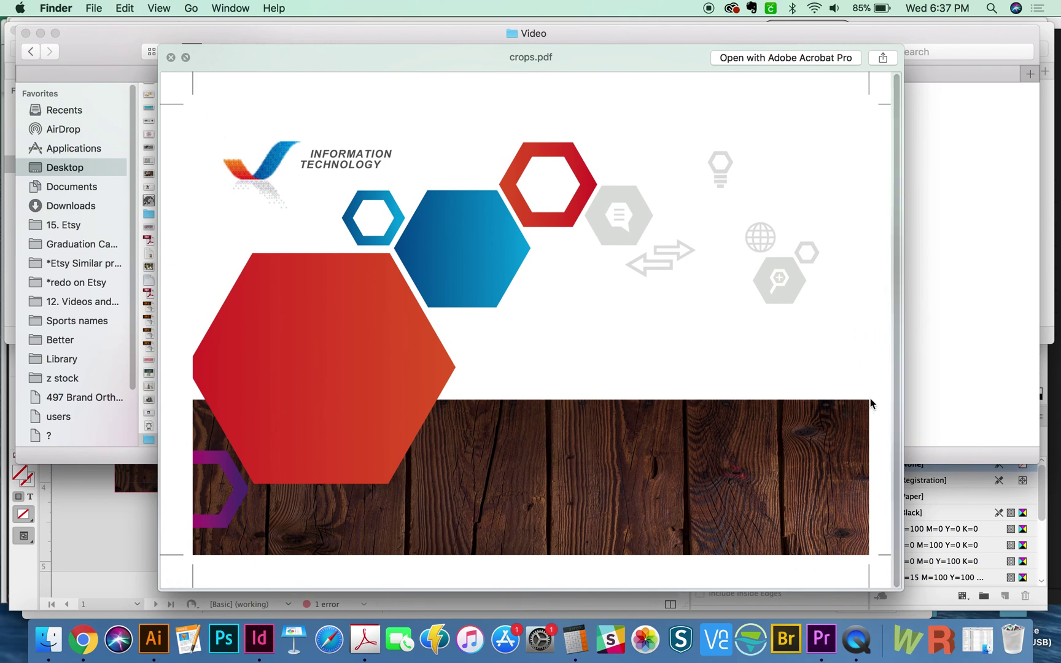
key("space")
key("space")
key("space")
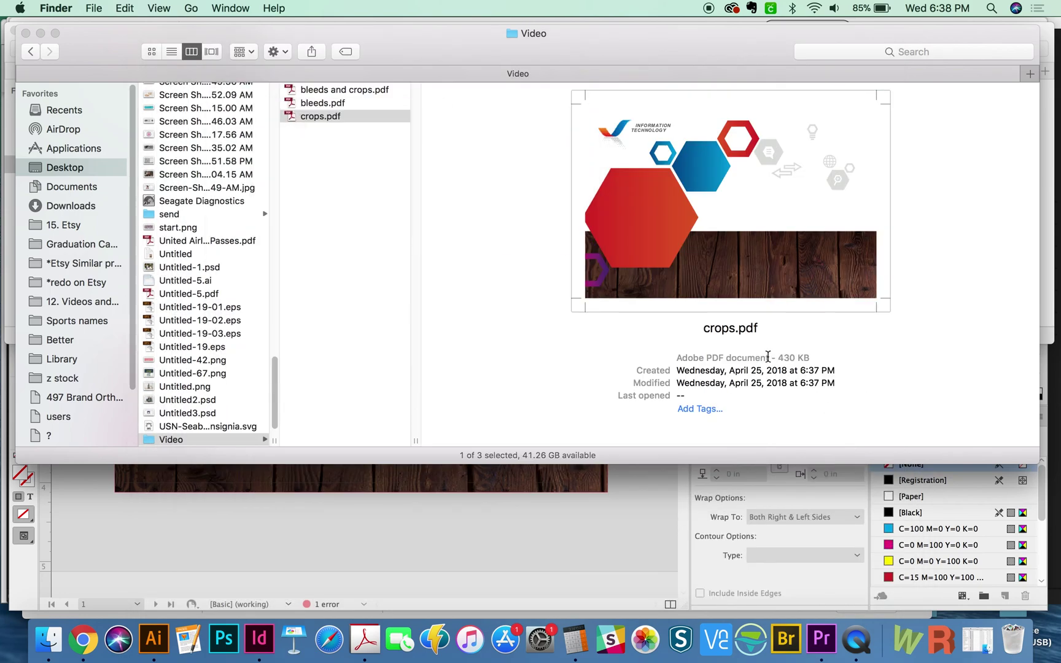
Step: Preview bleeds and crops.pdf and bleeds.pdf, comparing how far their artwork extends and whether crop marks are included
left_click(393, 90)
key("space")
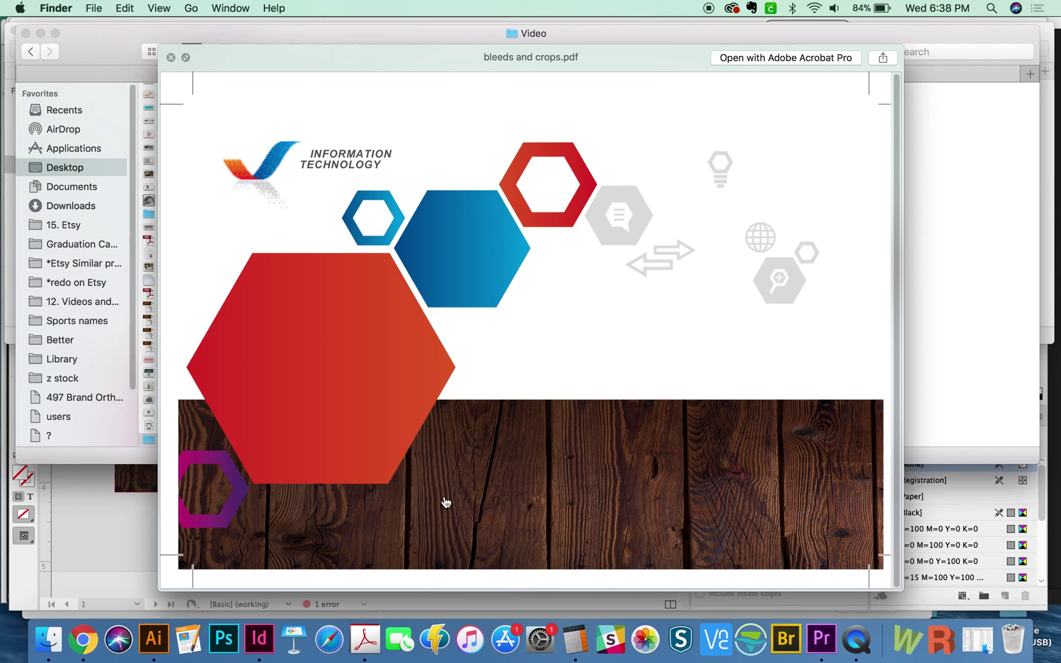
key("space")
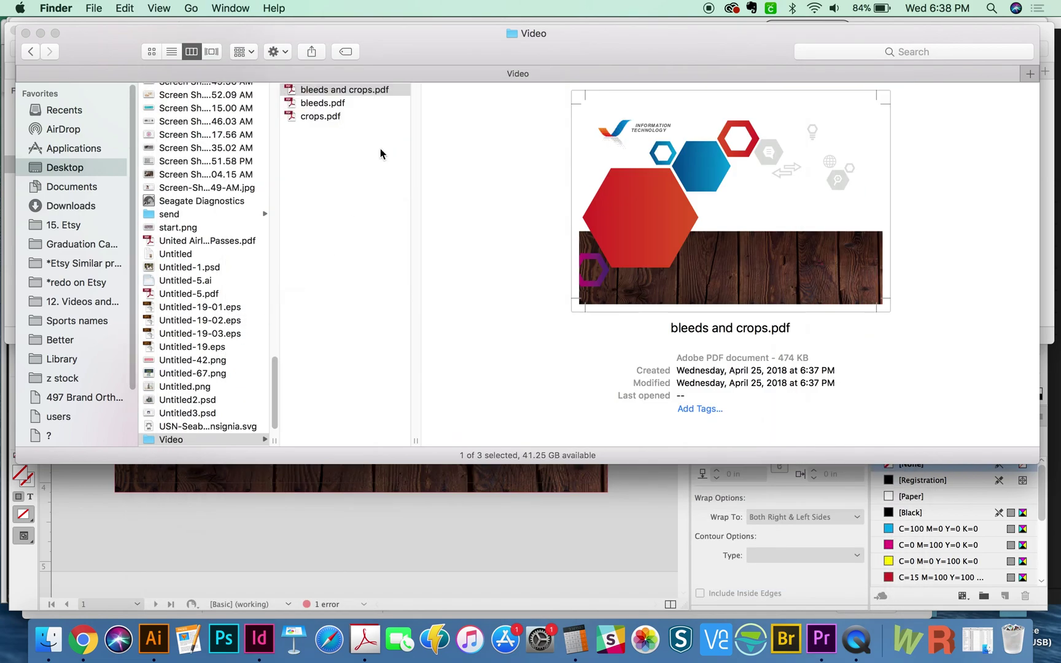
left_click(369, 106)
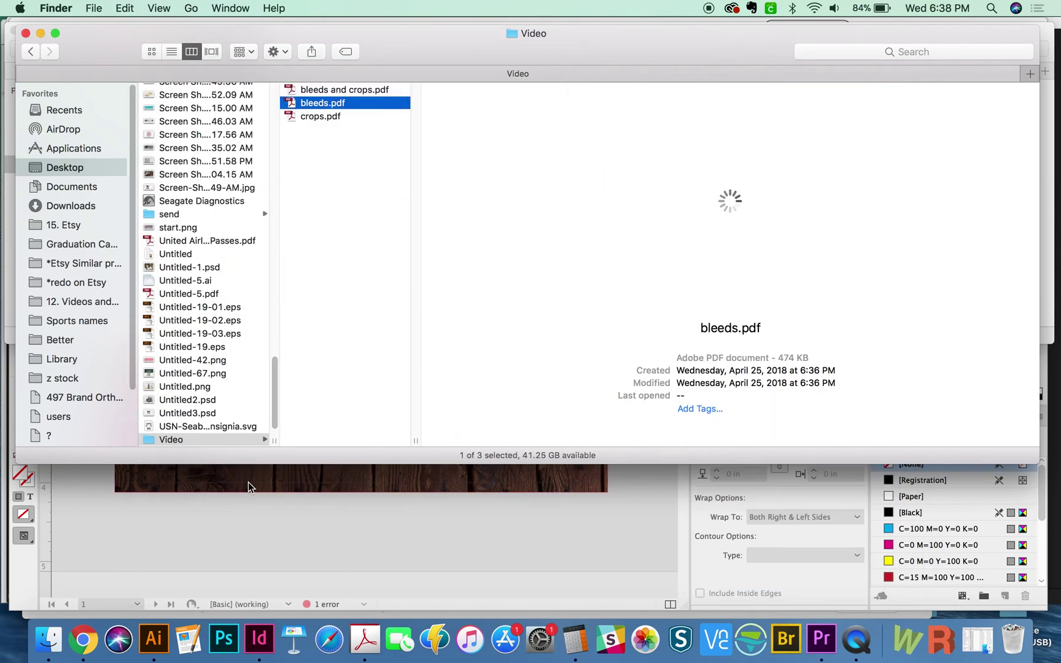
key("space")
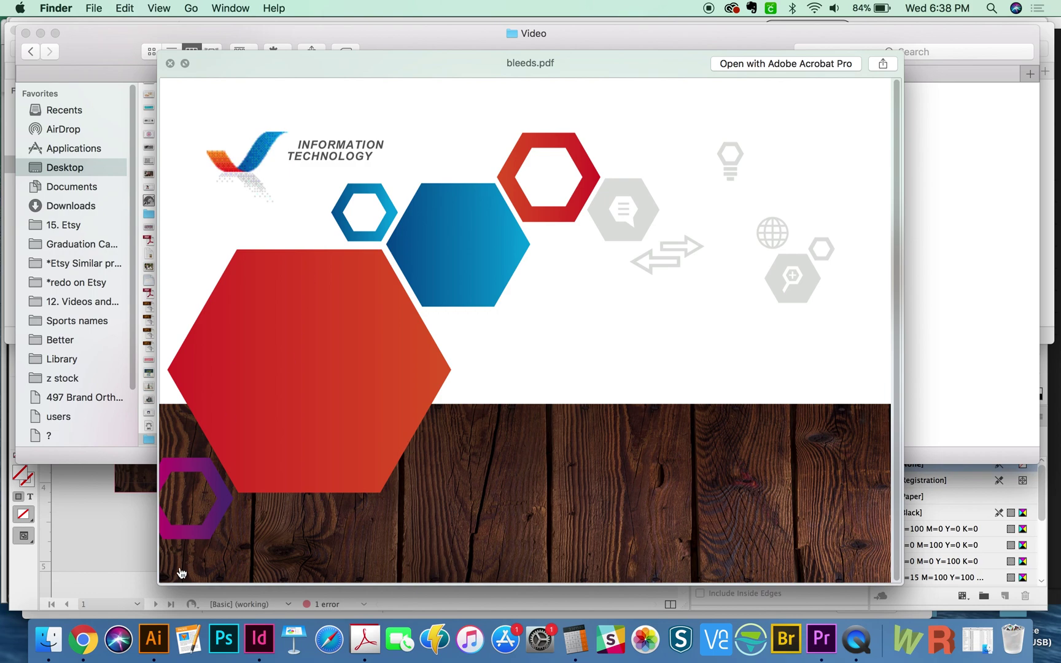
key("space")
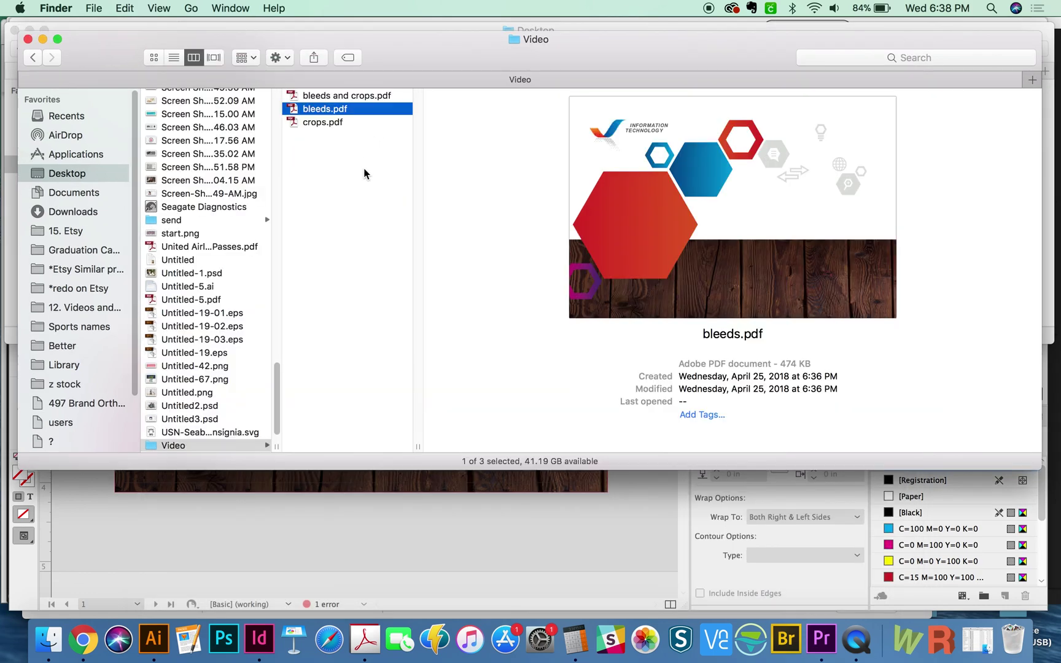
Step: Switch back to InDesign and view the whole postcard layout
key("super+Tab")
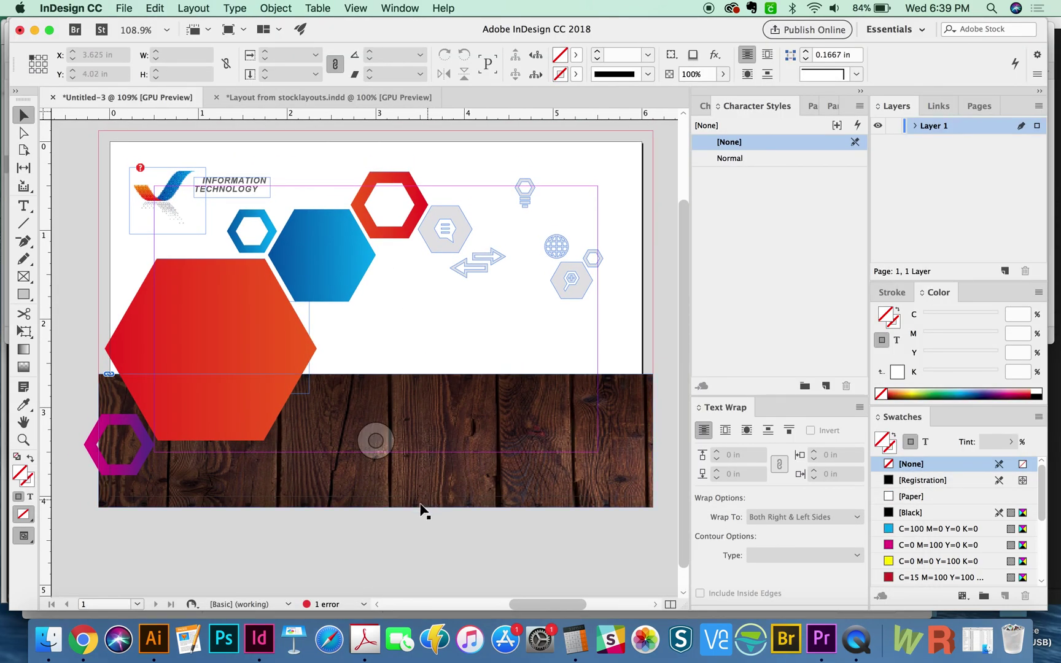
left_click_drag(418, 521, 413, 526)
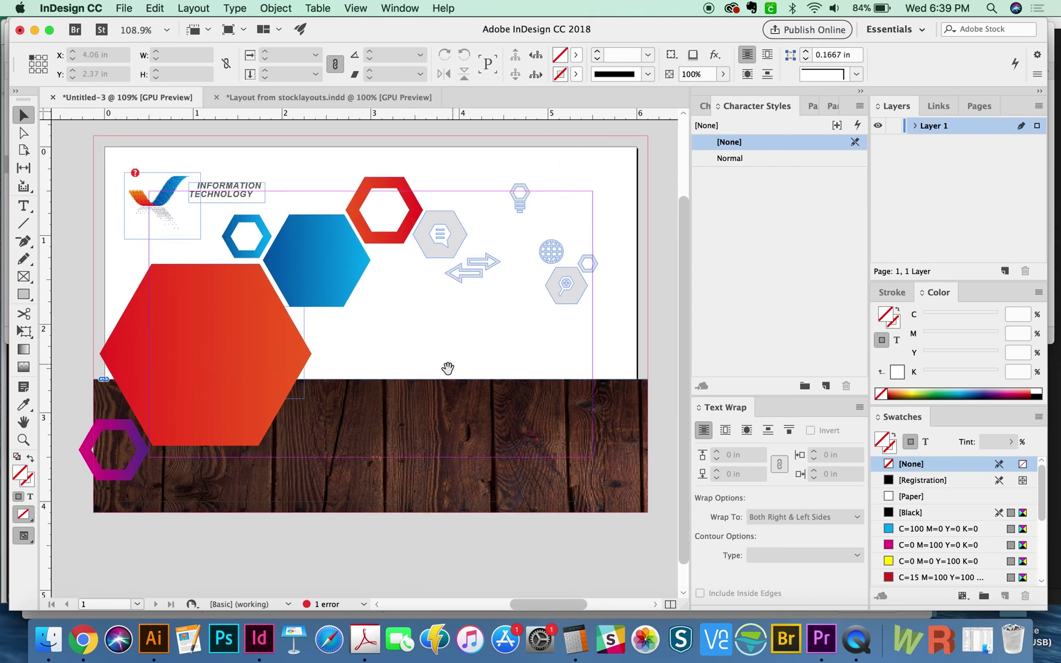
mouse_move(433, 401)
left_mouse_down()
mouse_move(438, 390)
mouse_move(436, 403)
left_mouse_up()
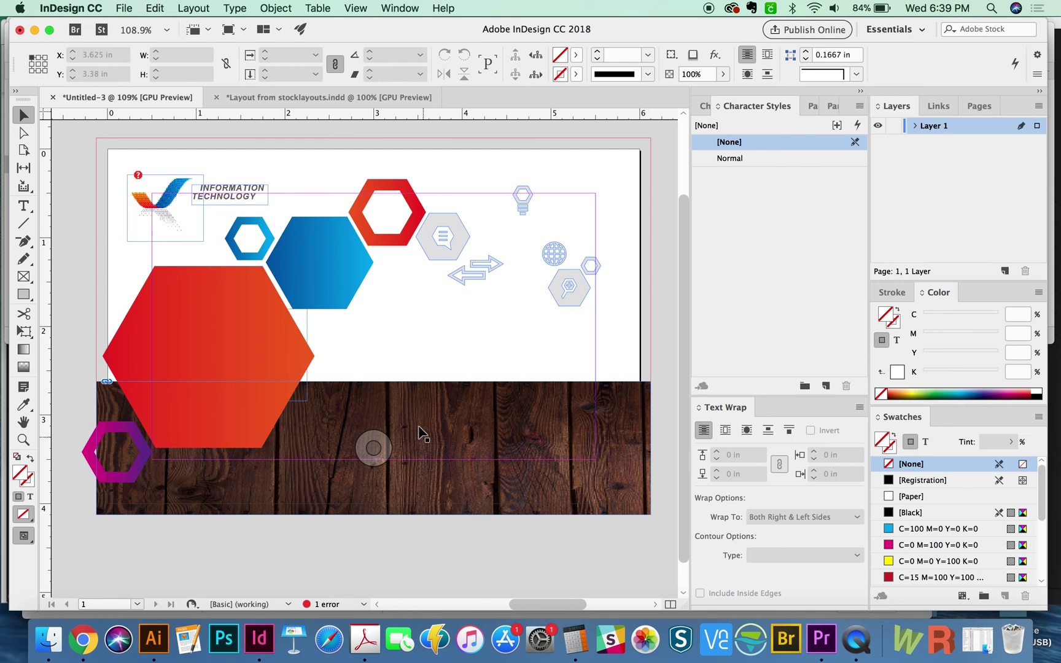